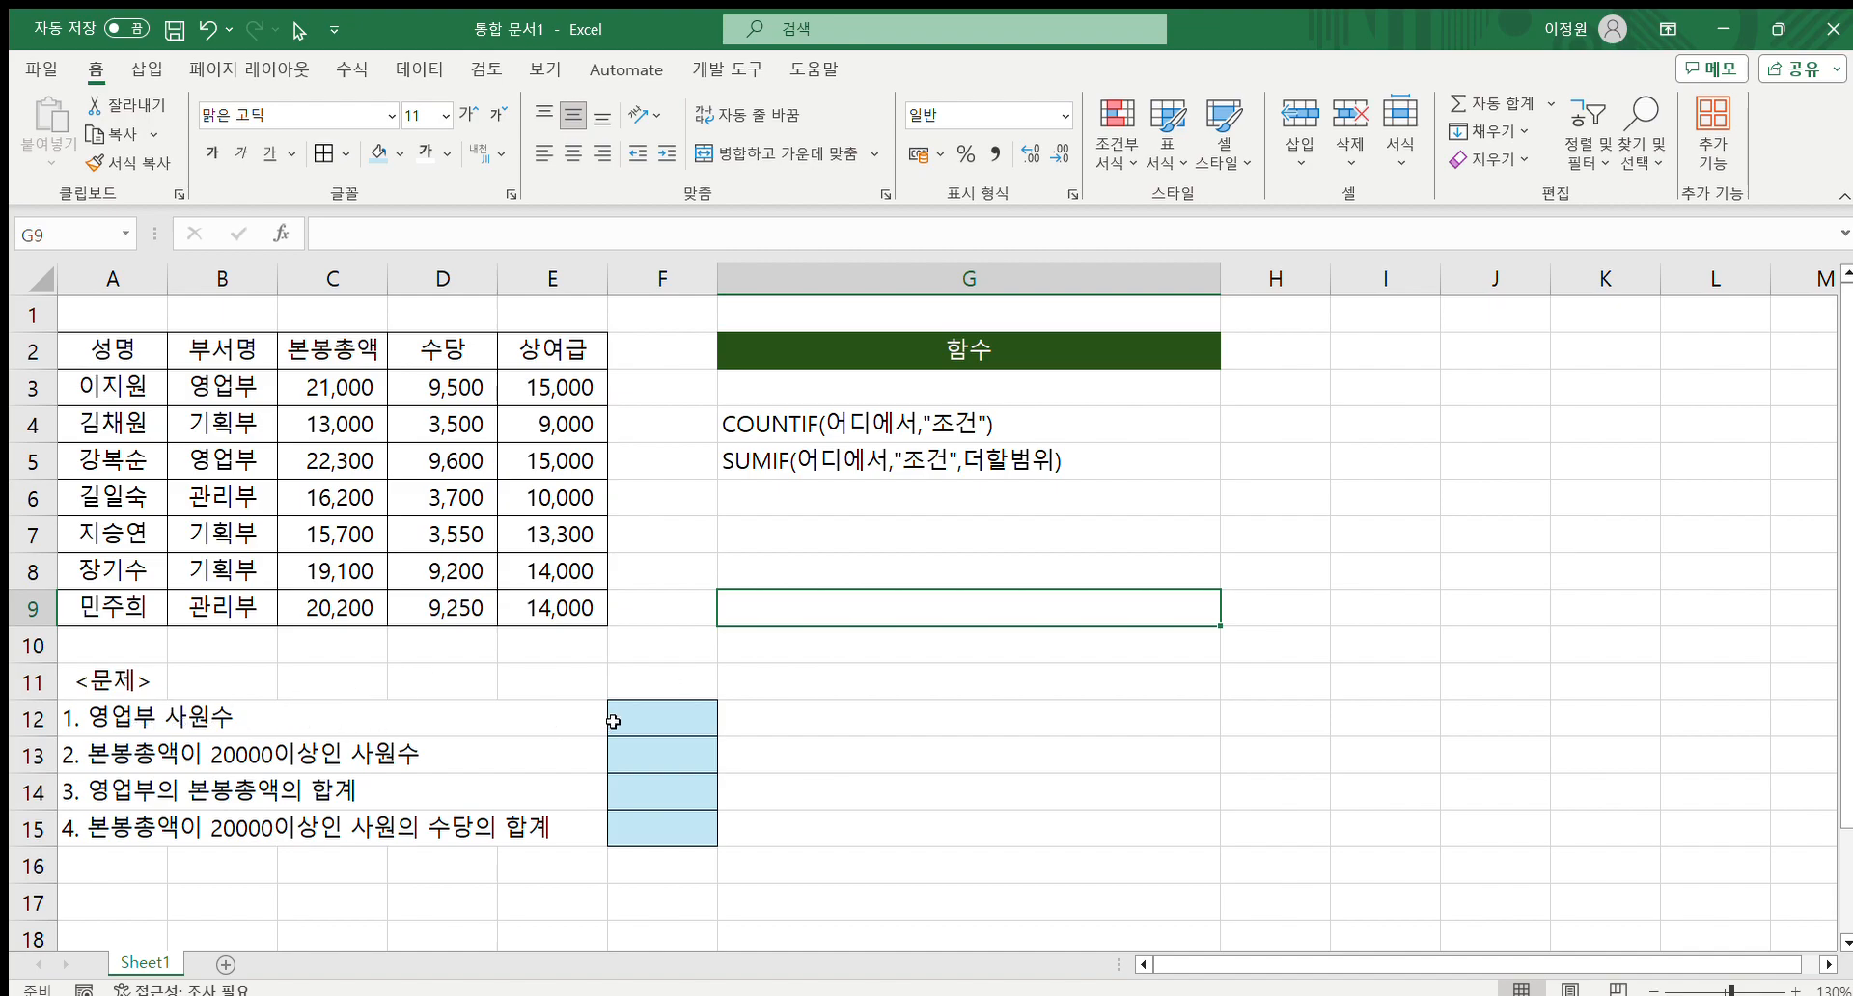
# Step: Count the 영업부 employees in F12 with =COUNTIF(B3:B9,"영업부")
pyautogui.click(653, 722)
pyautogui.write('=')
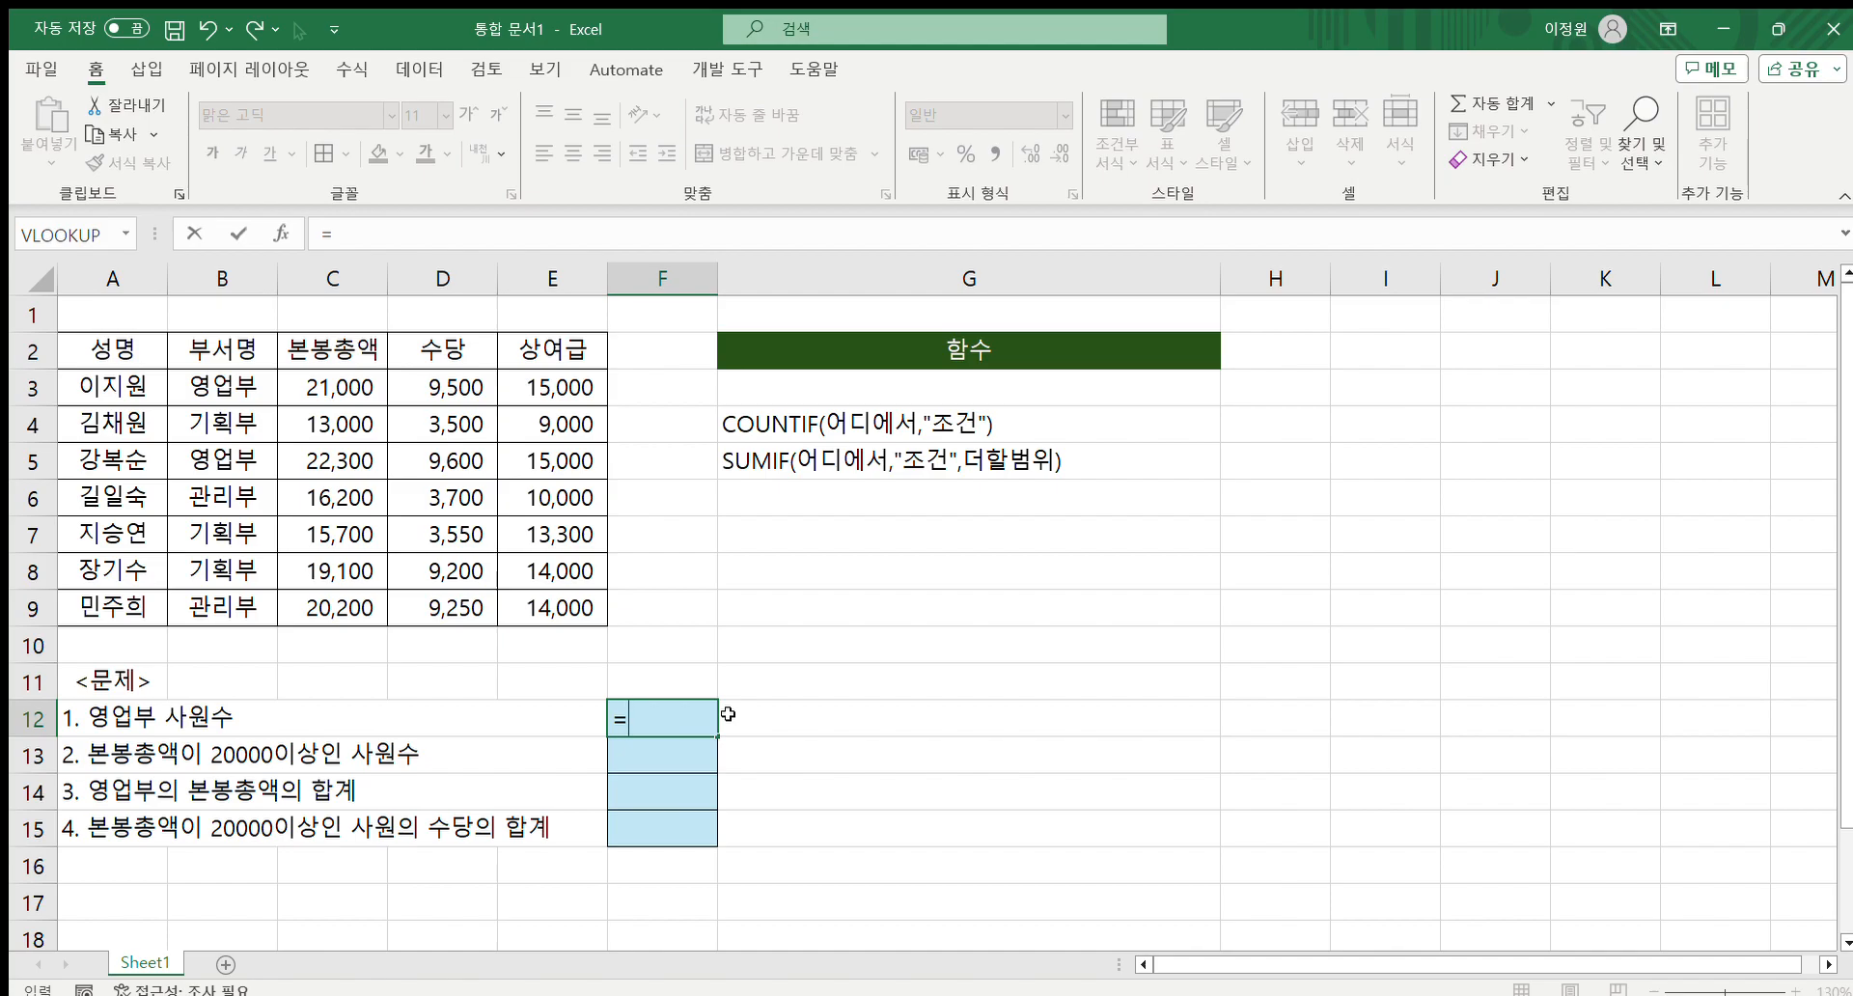
pyautogui.write('counit')
pyautogui.press('BackSpace')
pyautogui.write('f')
pyautogui.press('BackSpace')
pyautogui.write('tif(')
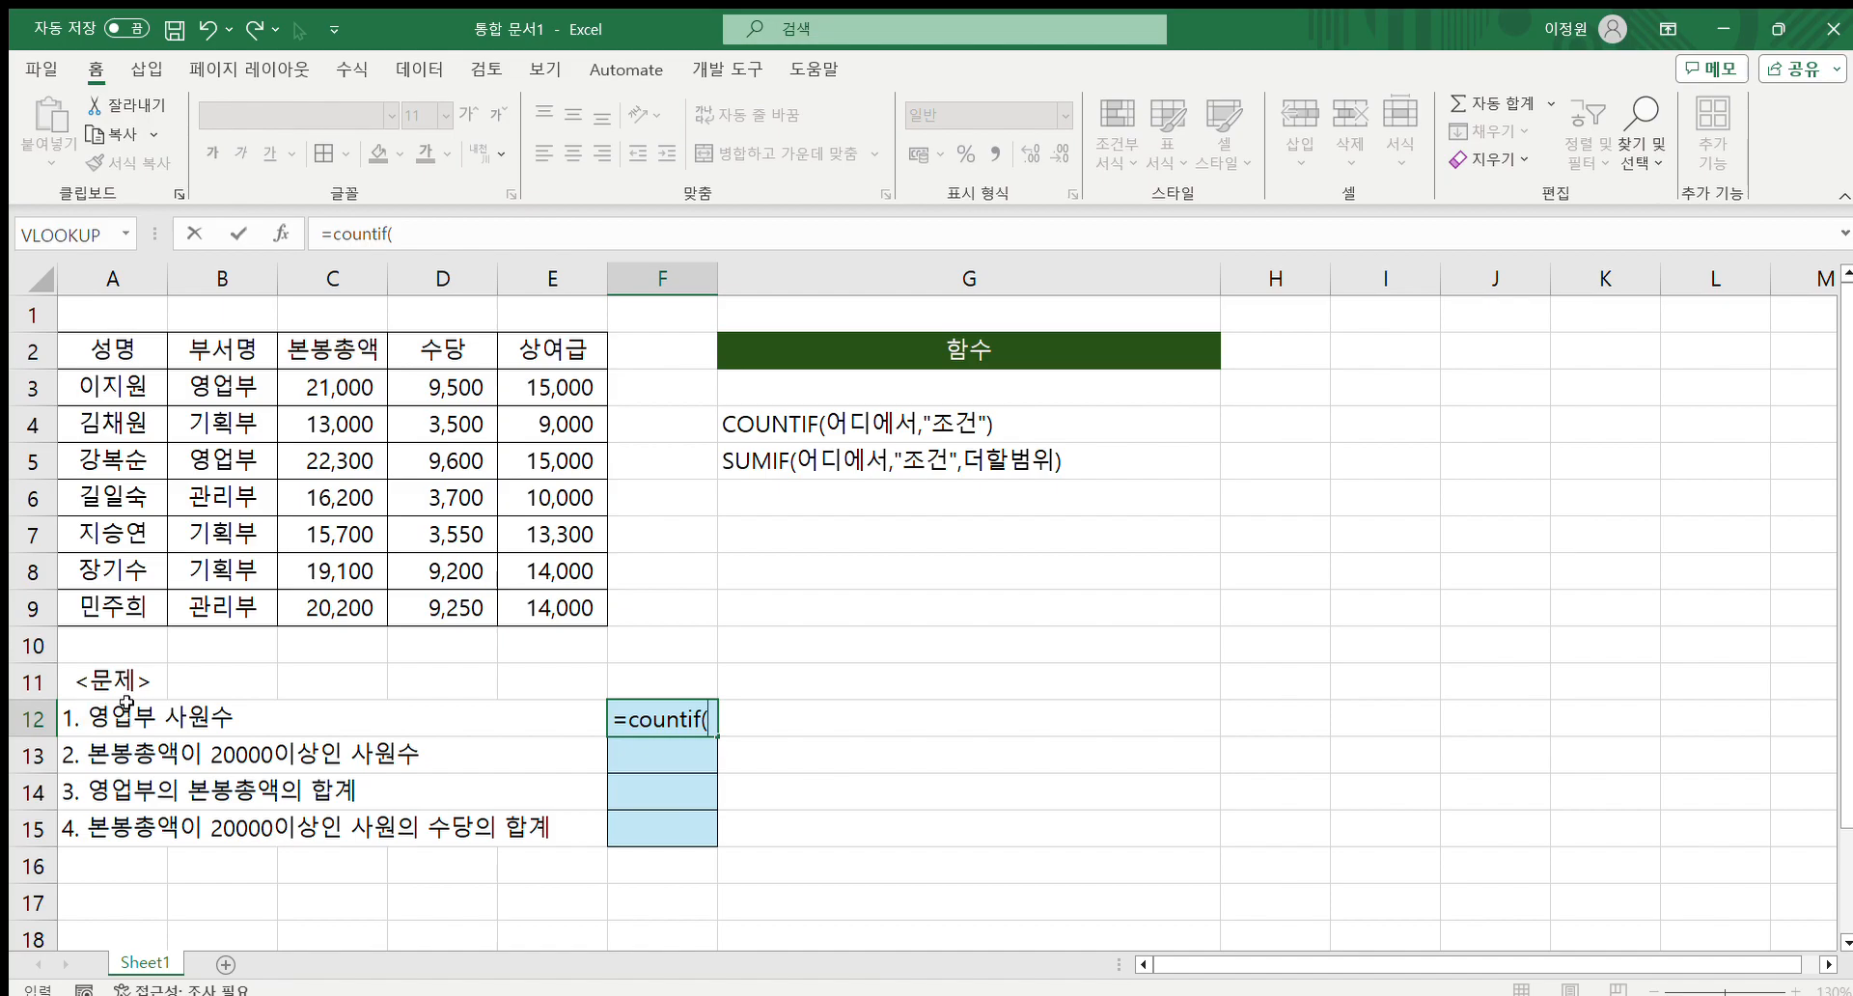
pyautogui.moveTo(234, 387); pyautogui.dragTo(235, 608)
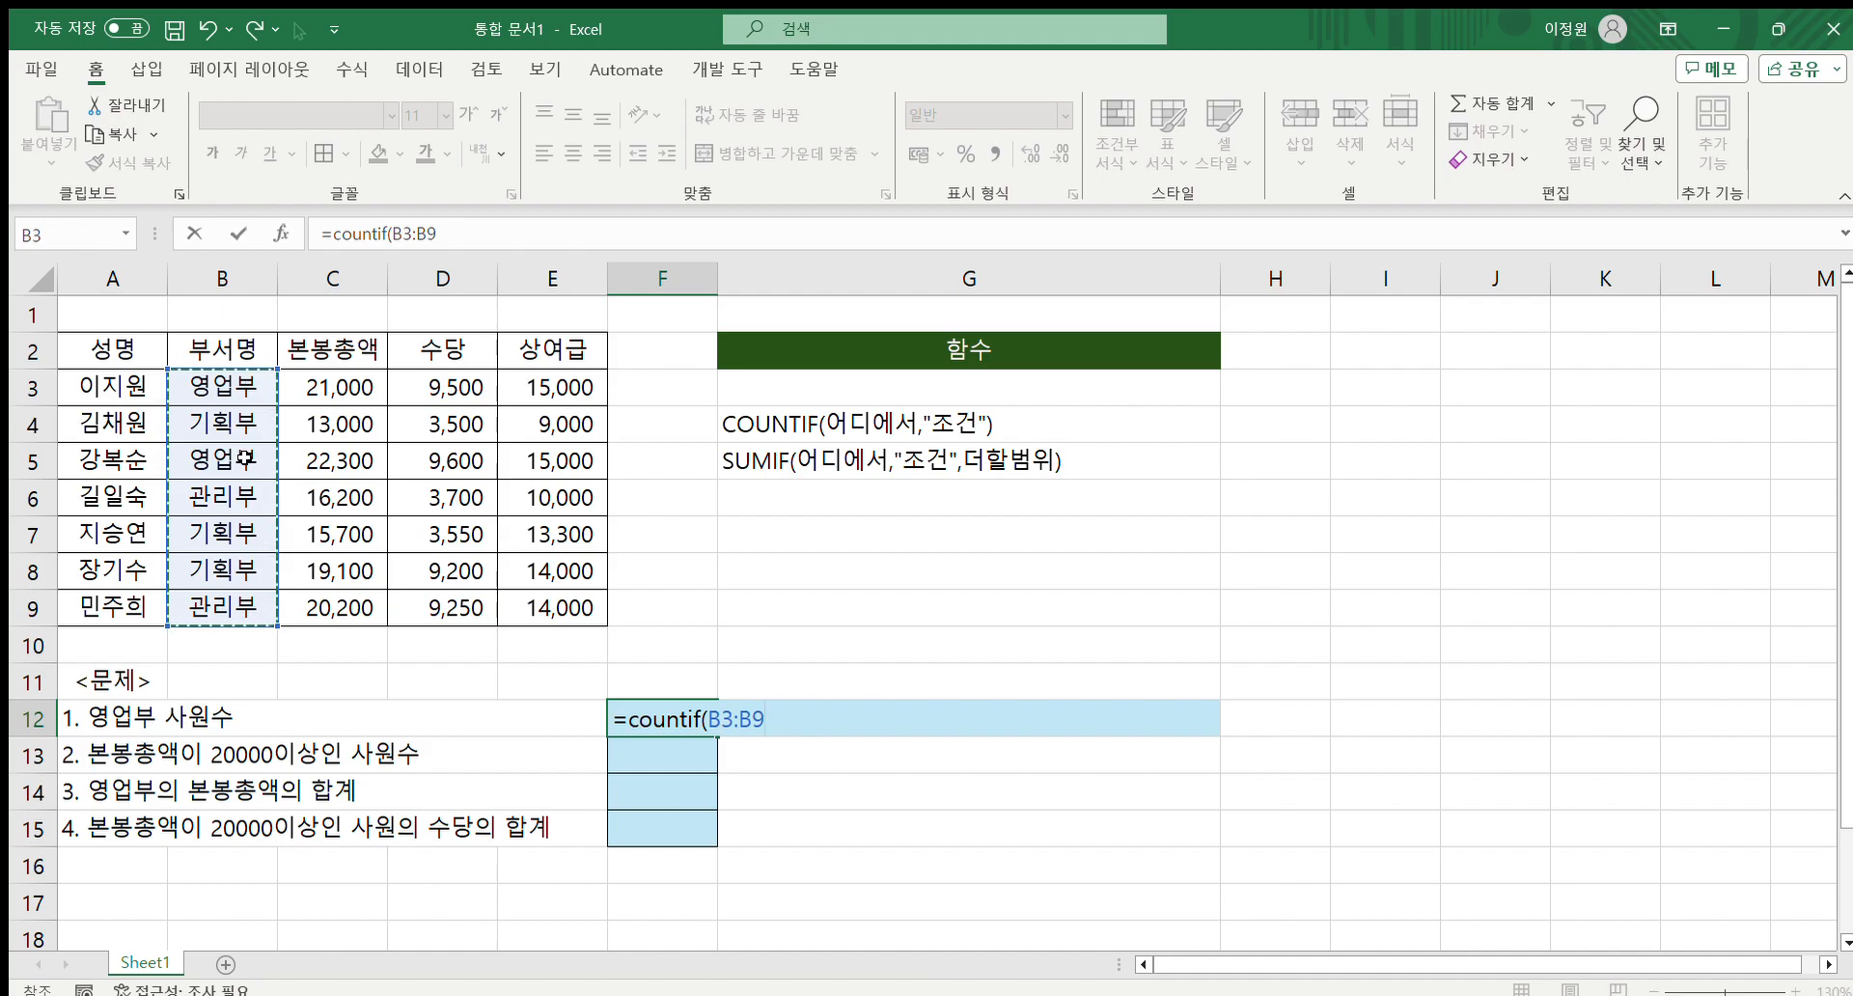
pyautogui.write(',')
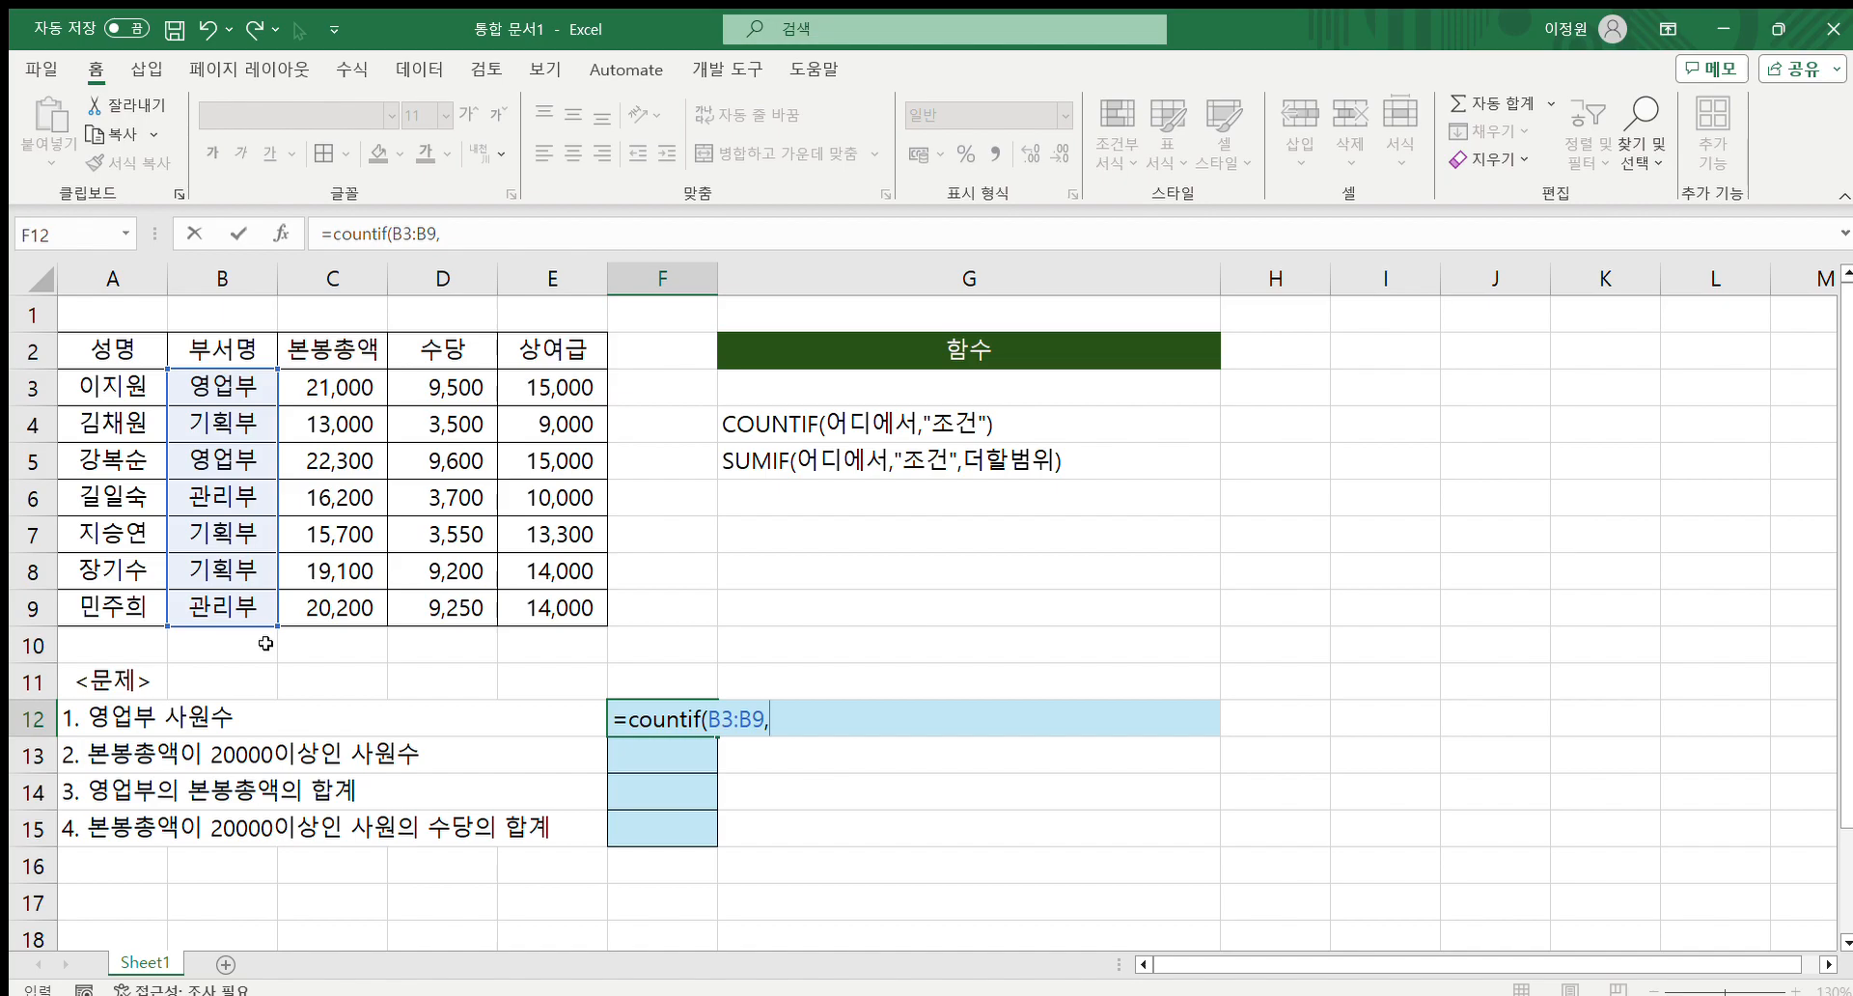
pyautogui.write('영업부')
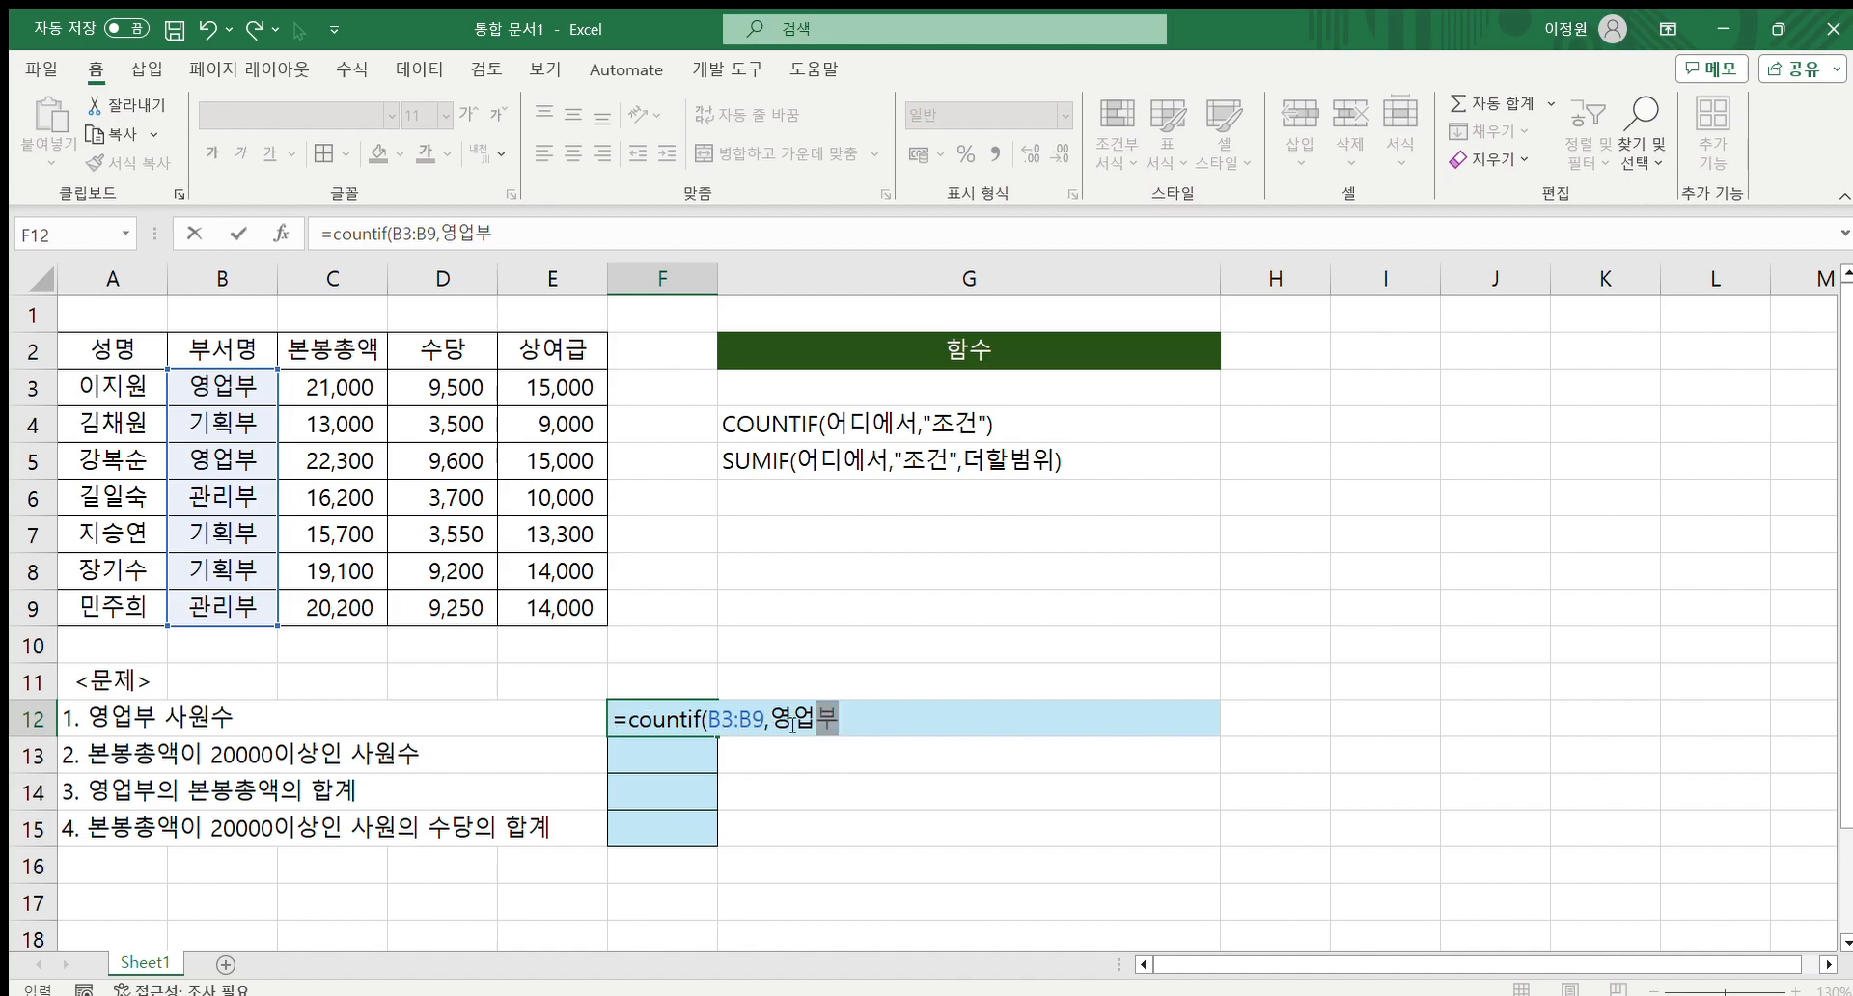
pyautogui.click(771, 720)
pyautogui.write('"')
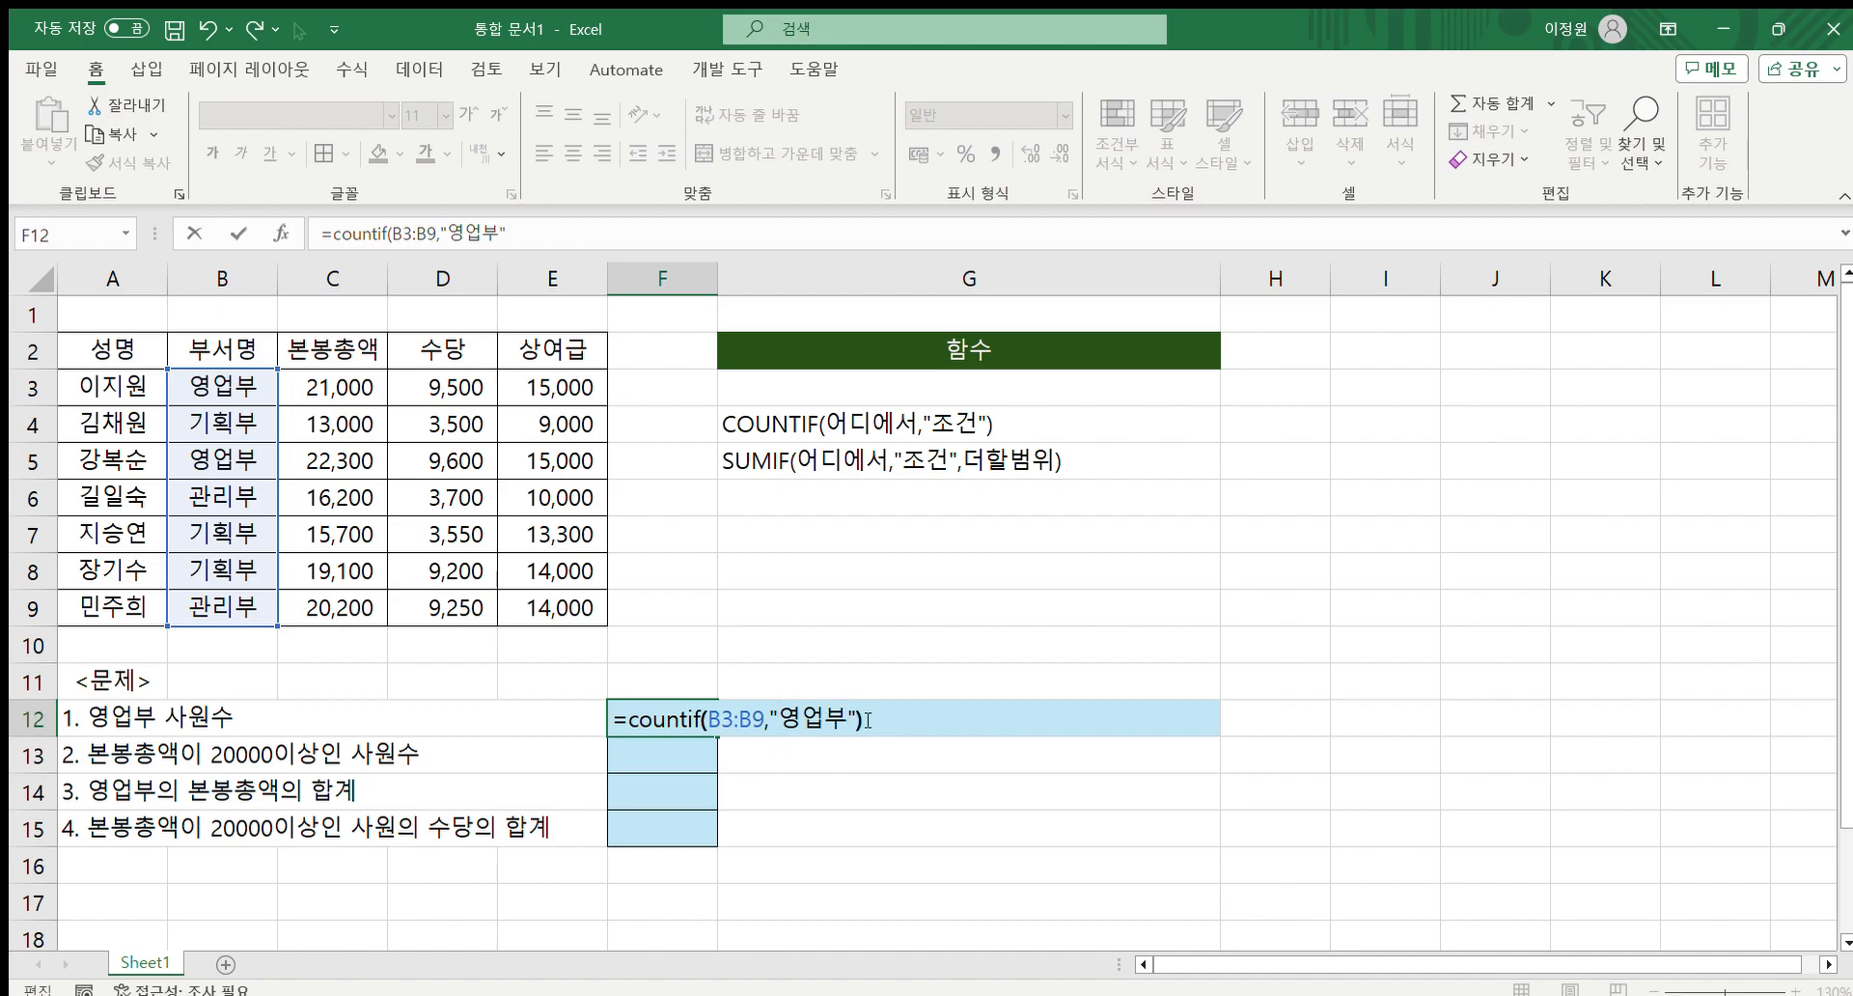
pyautogui.press('Return')
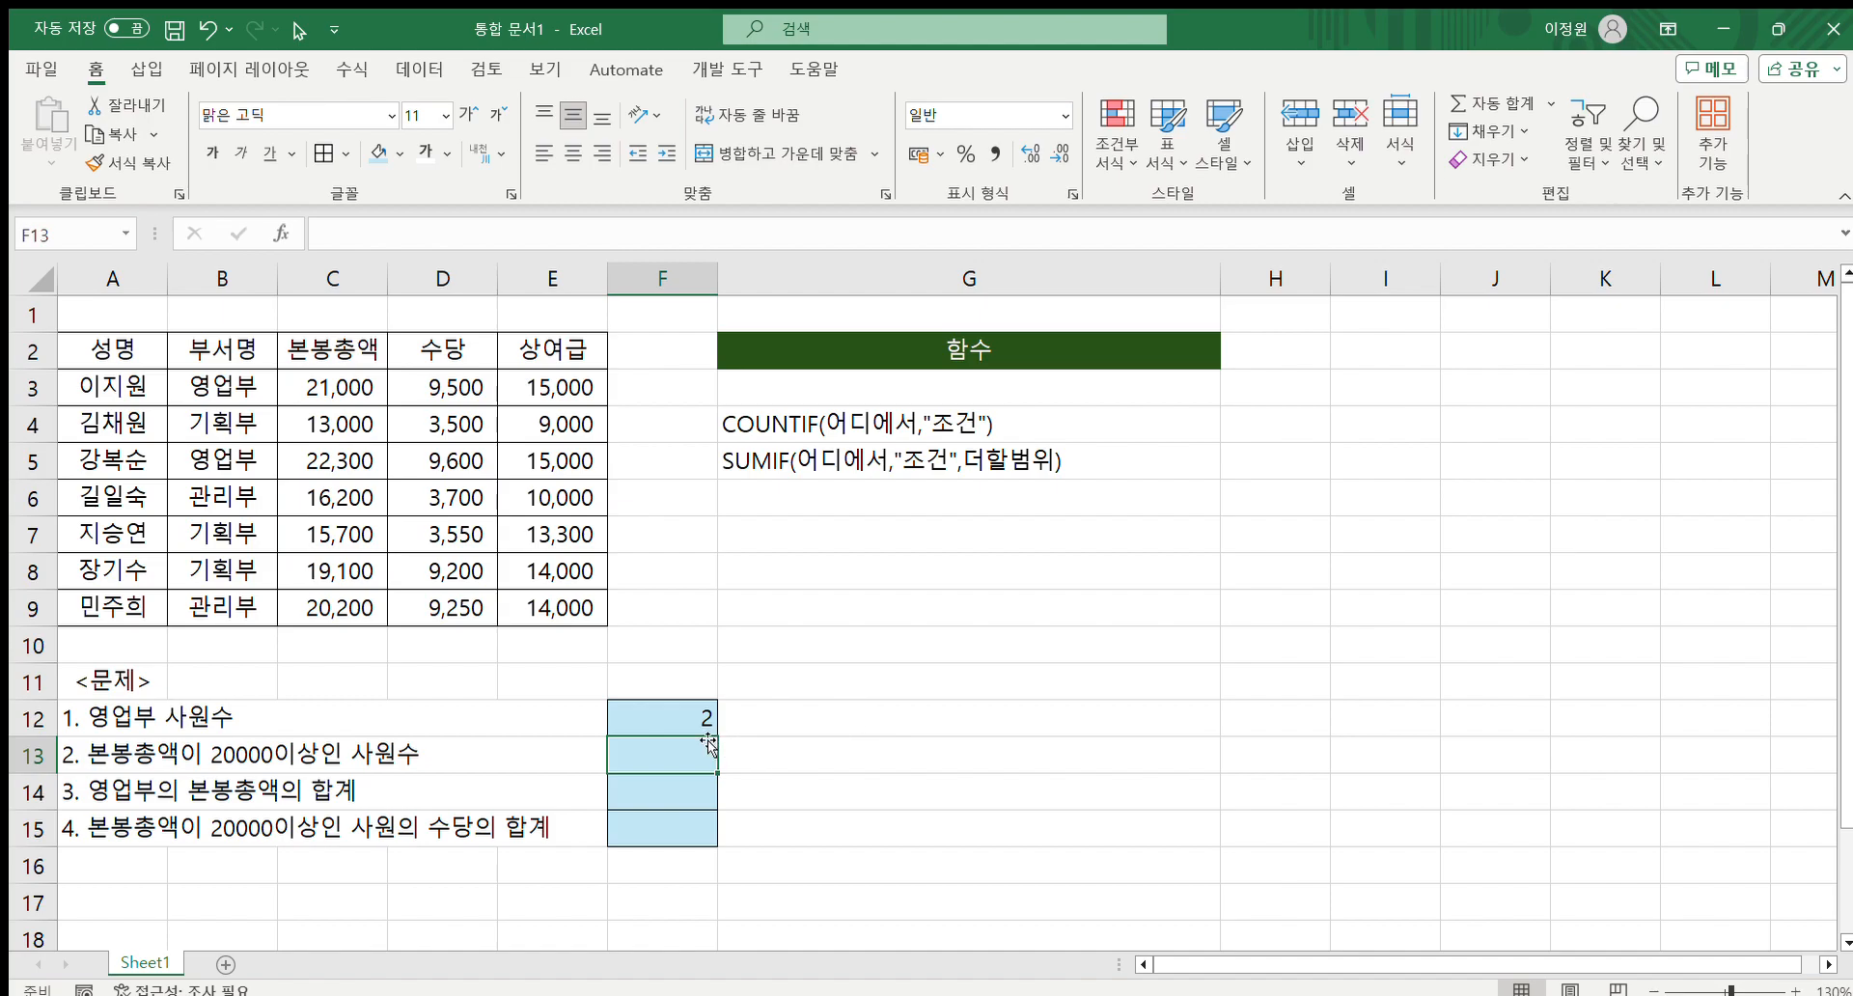
# Step: Replace the "영업부" text criterion in F12's COUNTIF formula with a reference to cell B5
pyautogui.click(685, 714)
pyautogui.doubleClick(684, 714)
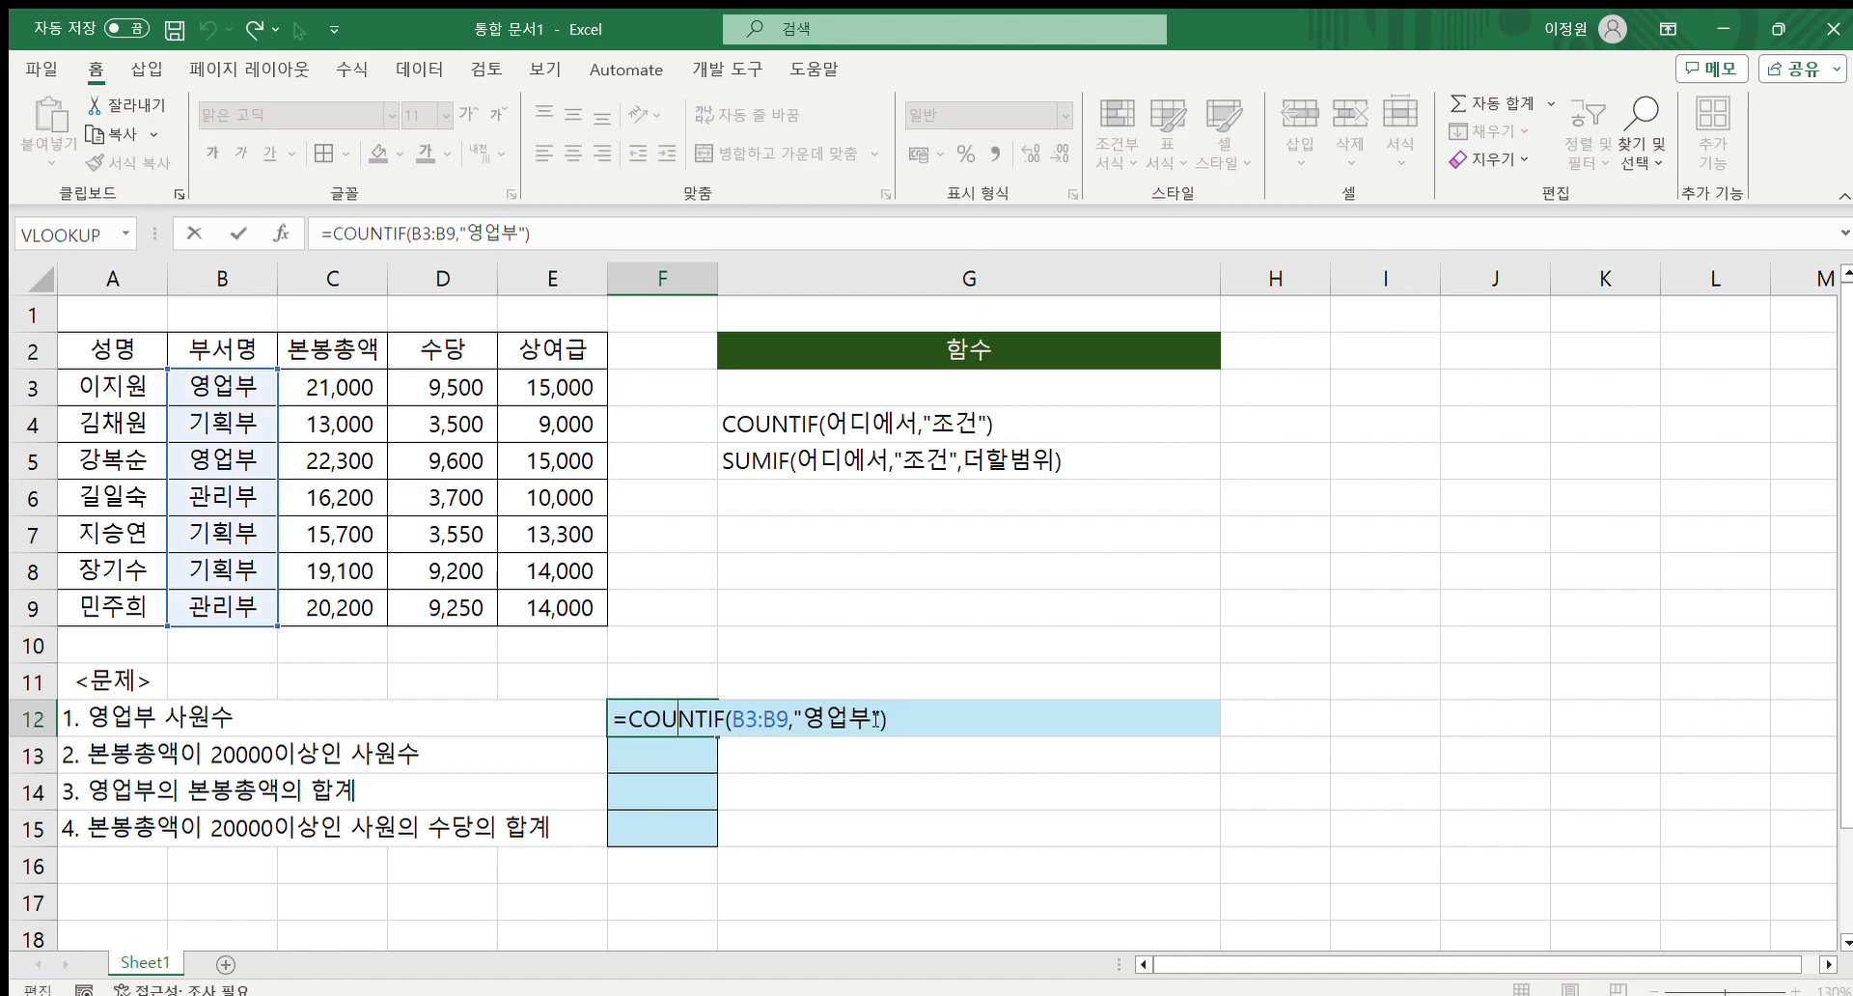
pyautogui.moveTo(882, 718); pyautogui.dragTo(793, 722)
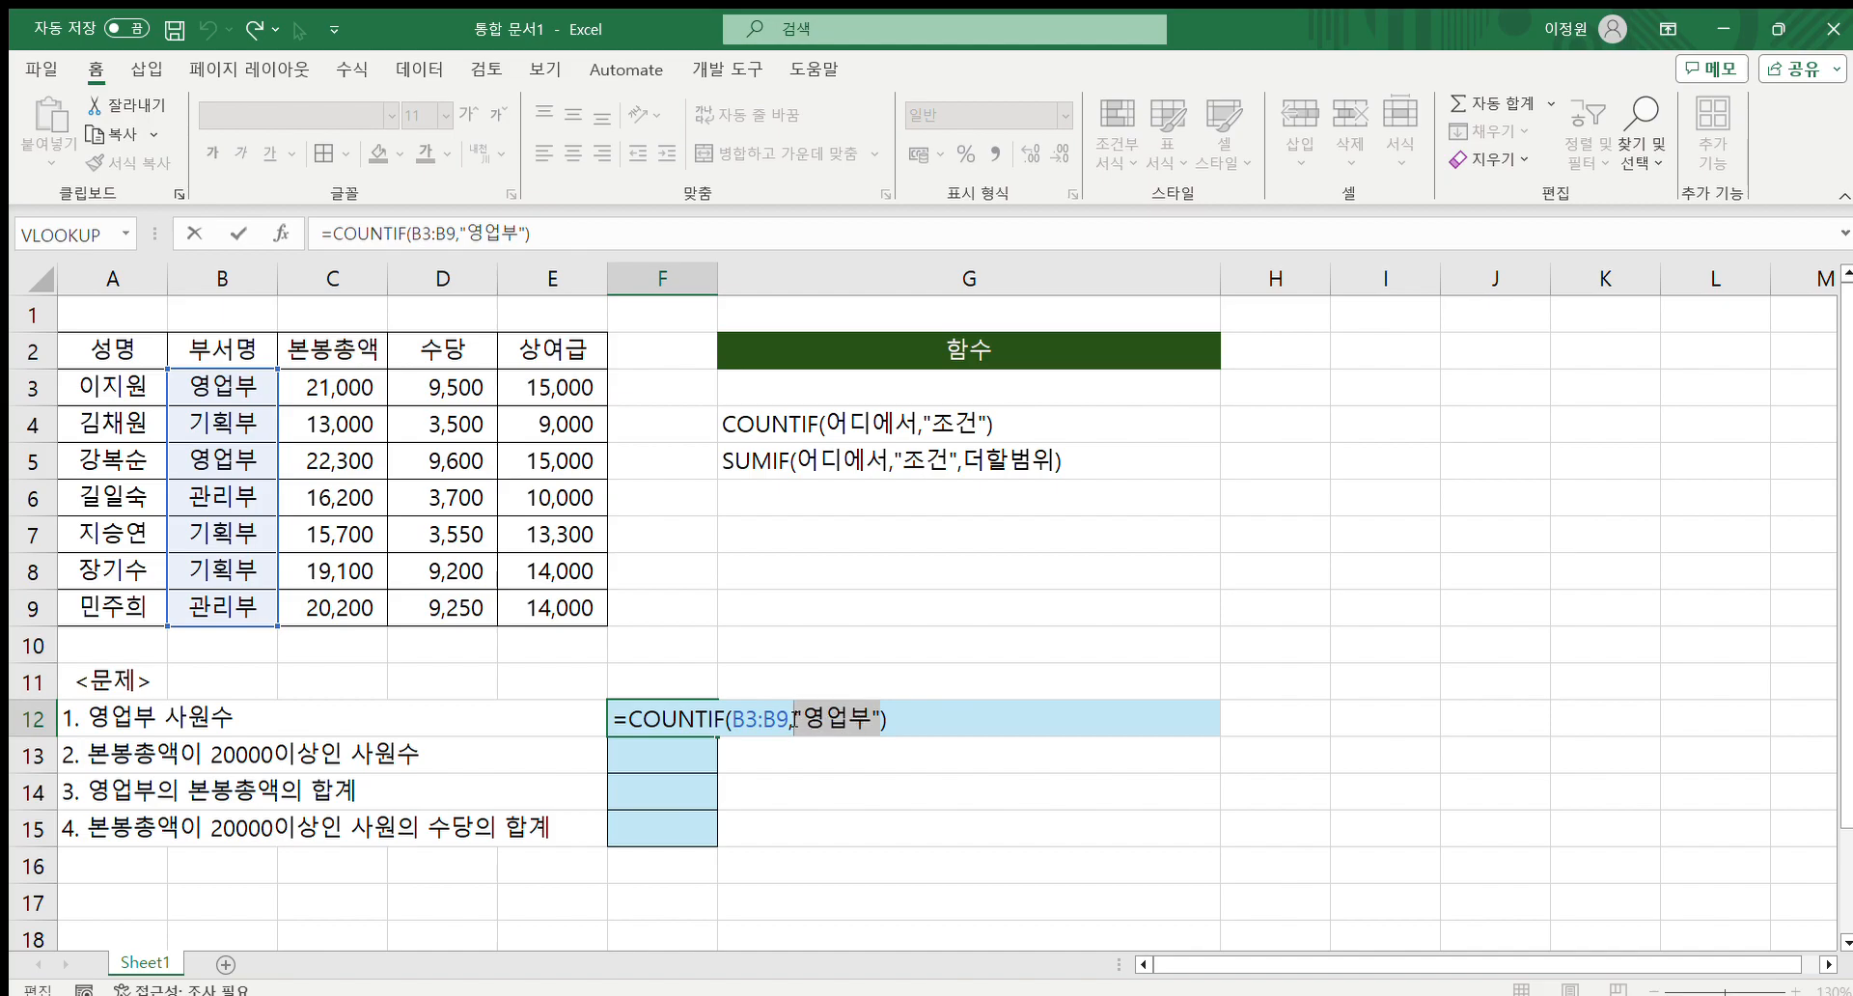
pyautogui.click(229, 390)
pyautogui.click(227, 461)
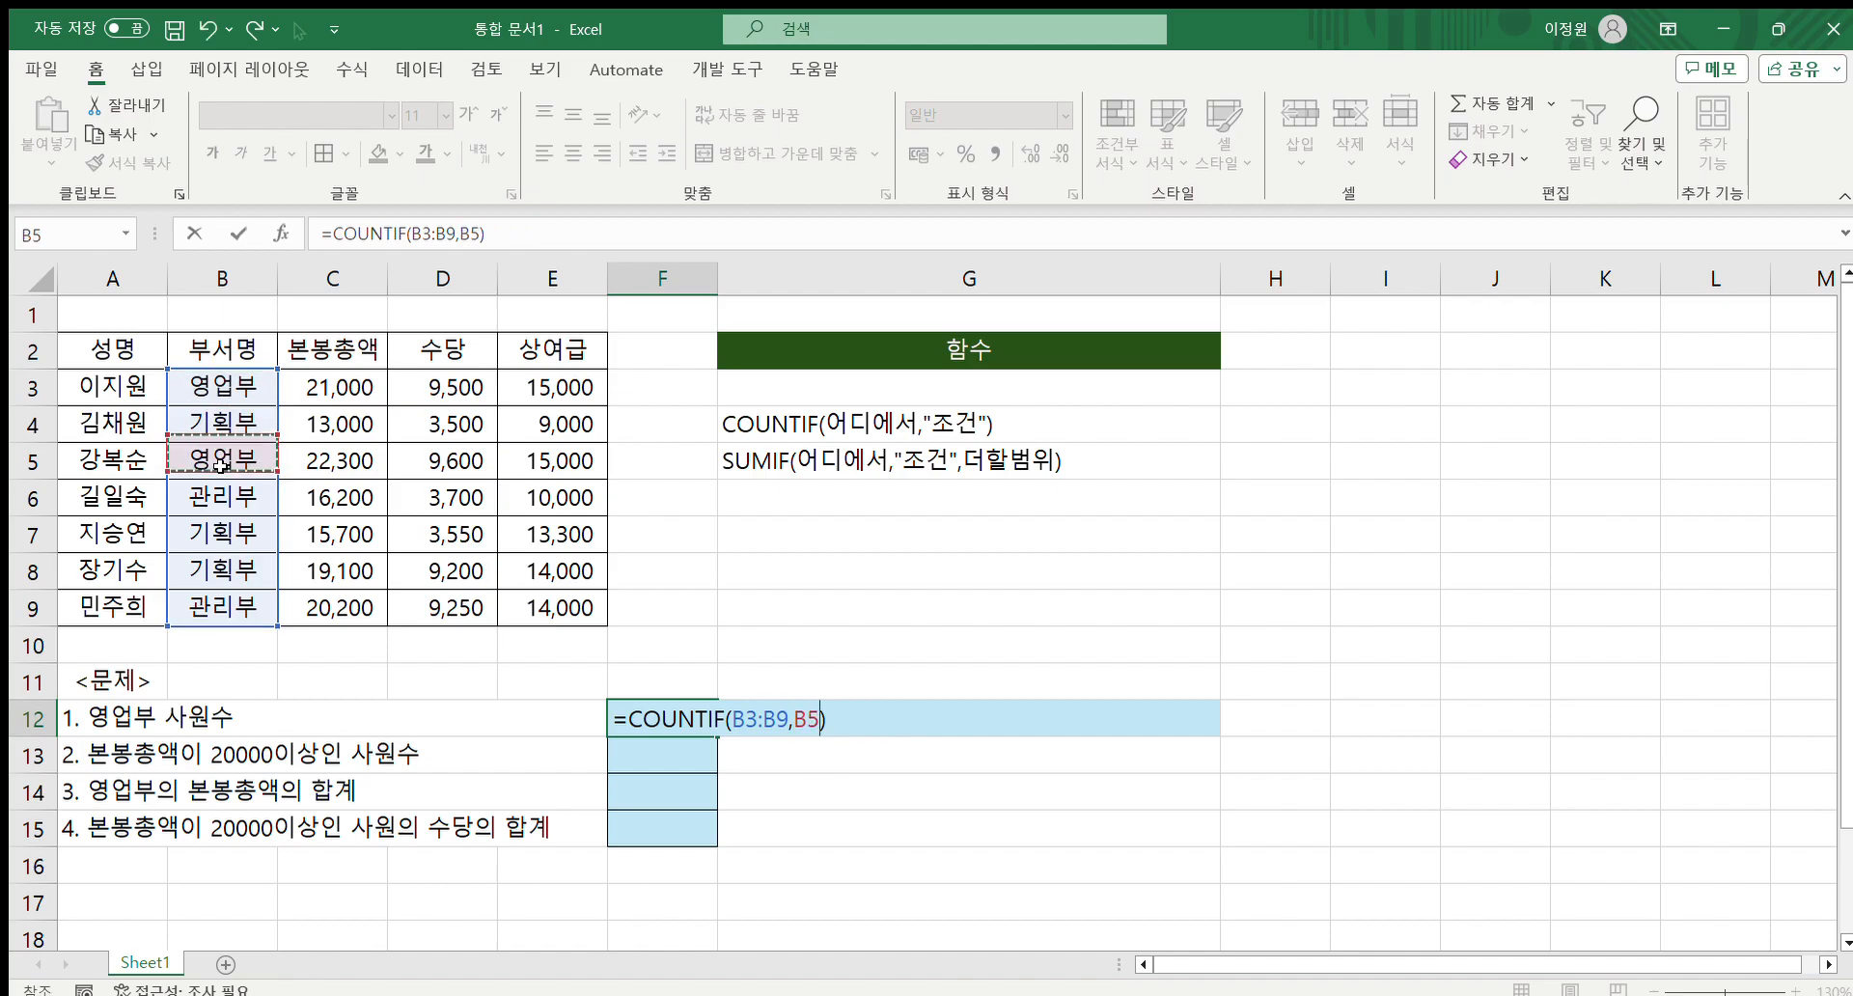
pyautogui.click(242, 388)
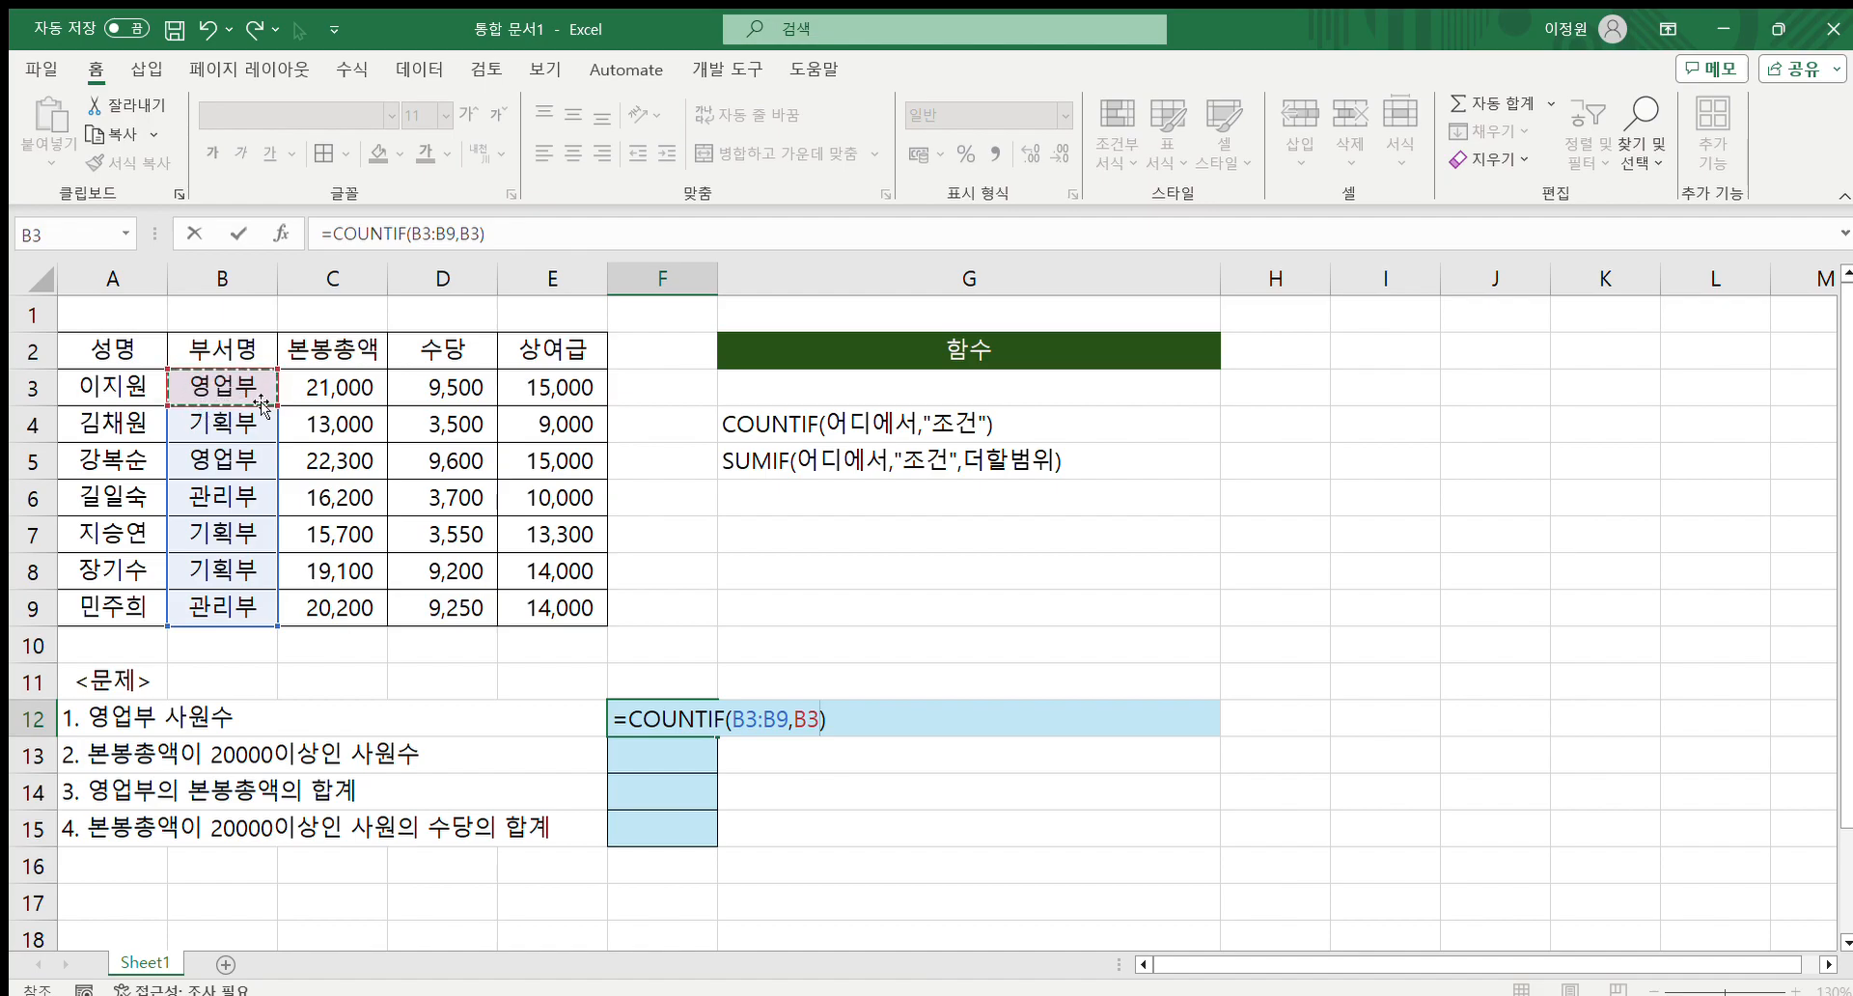
pyautogui.click(242, 460)
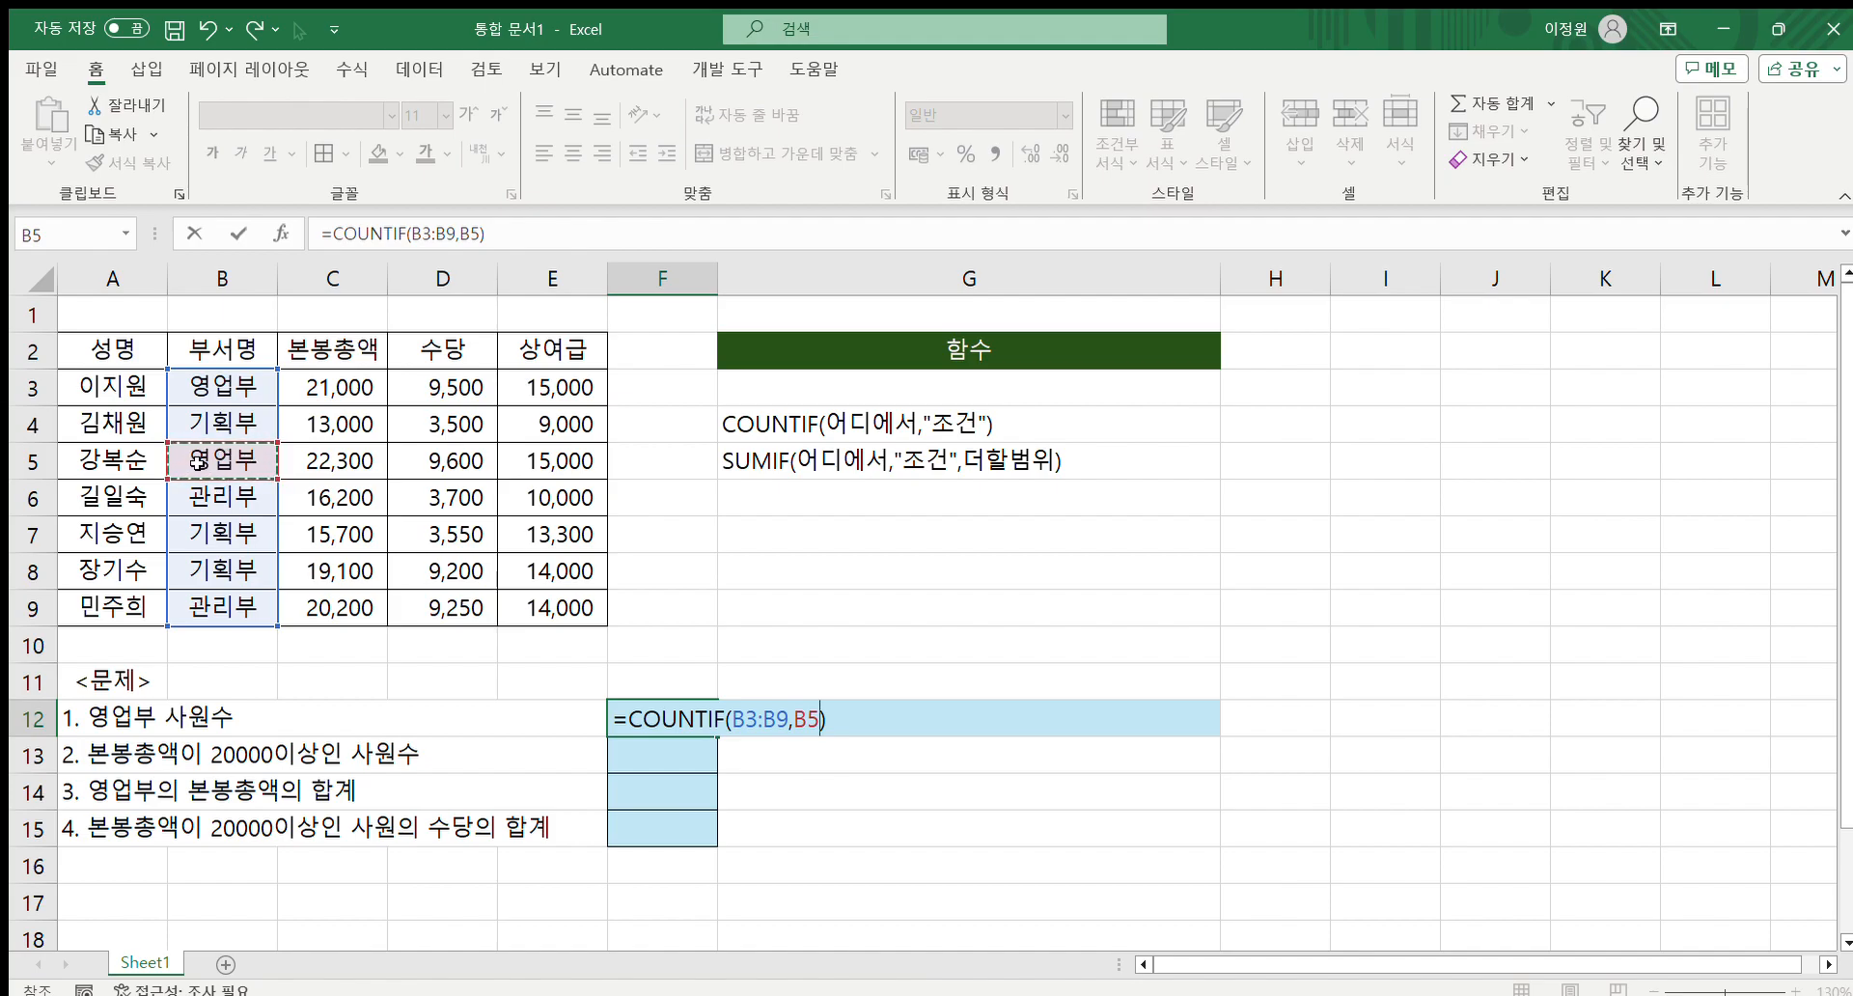
pyautogui.press('Return')
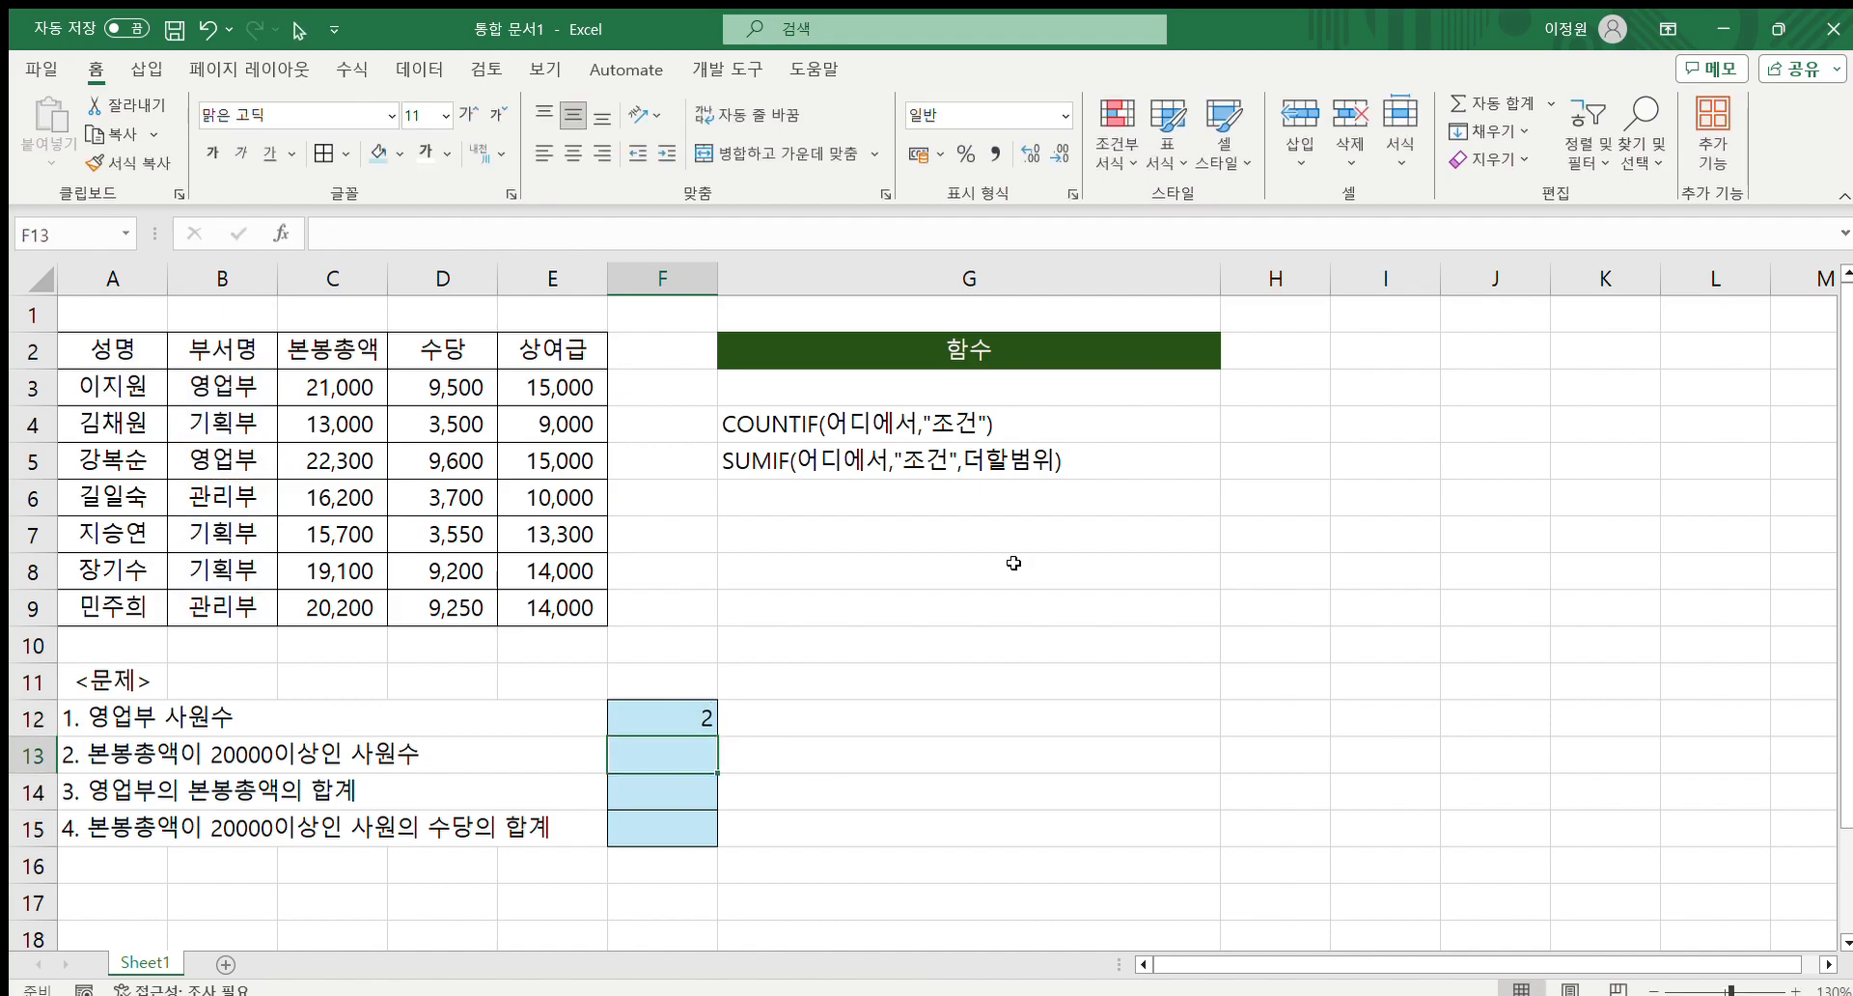
# Step: Try enclosing the B5 criterion in quotation marks in F12's COUNTIF formula
pyautogui.click(668, 716)
pyautogui.doubleClick(675, 716)
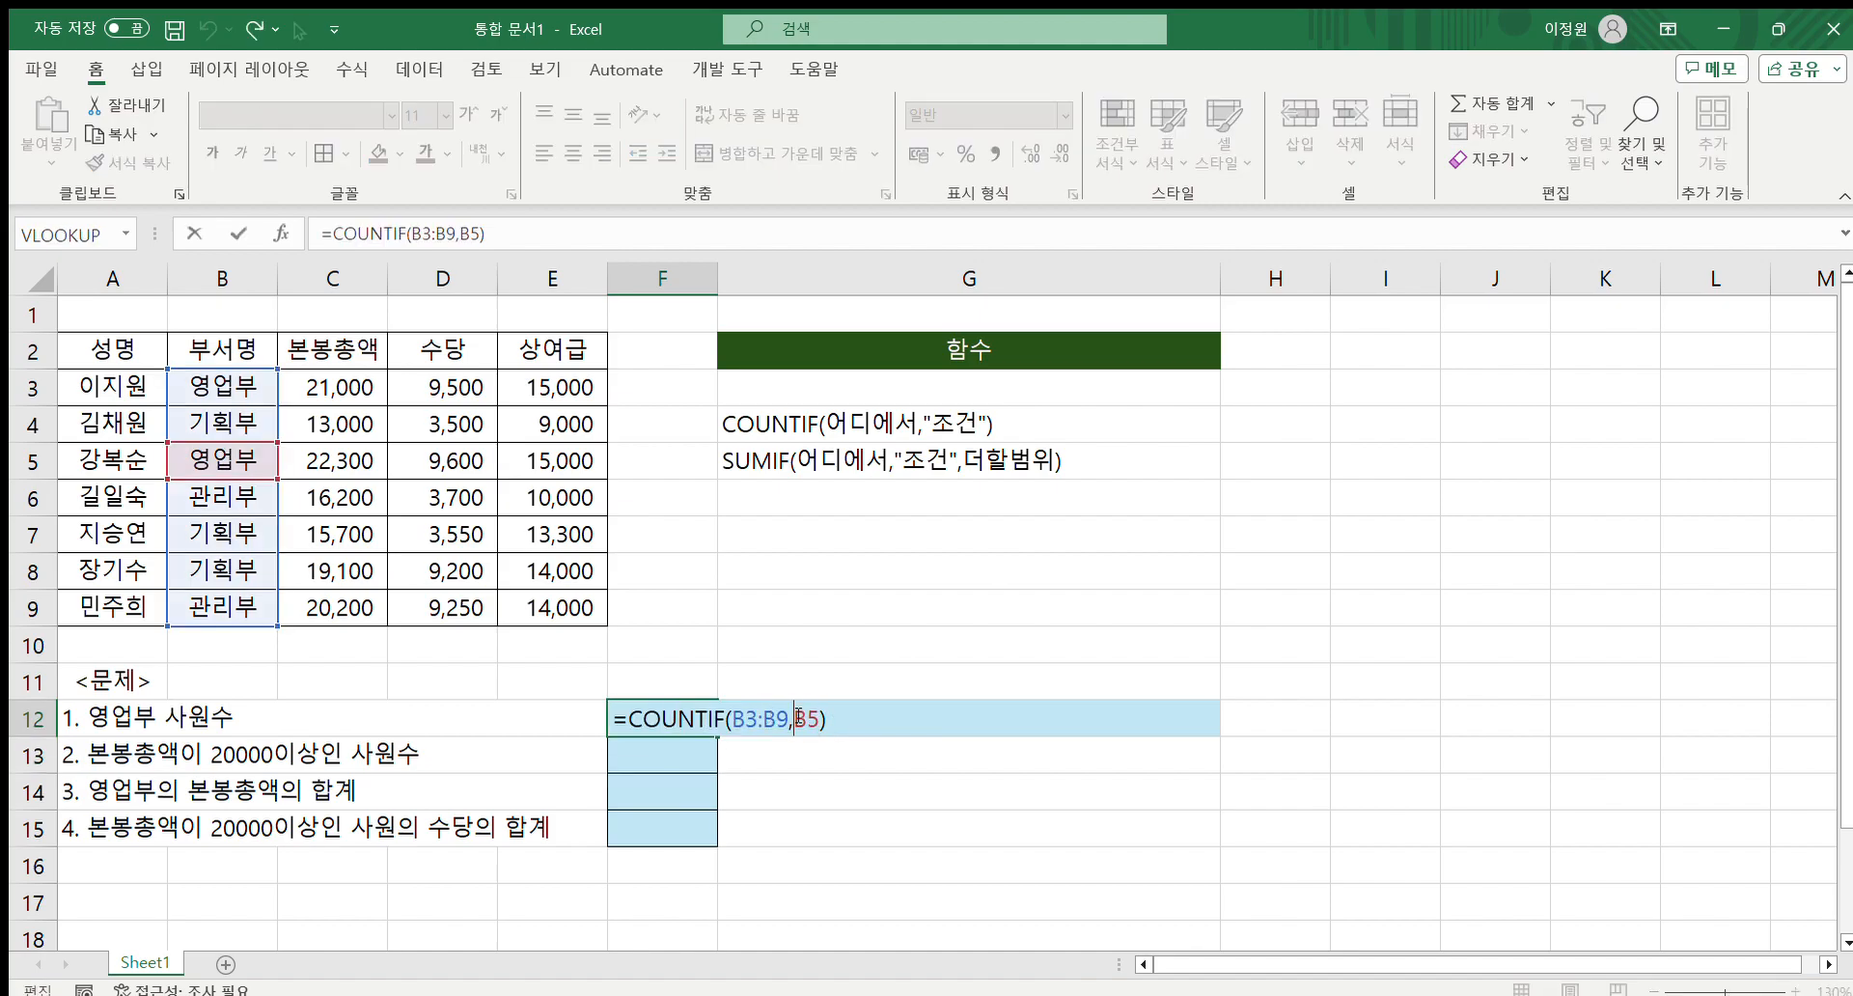
pyautogui.write('"B5')
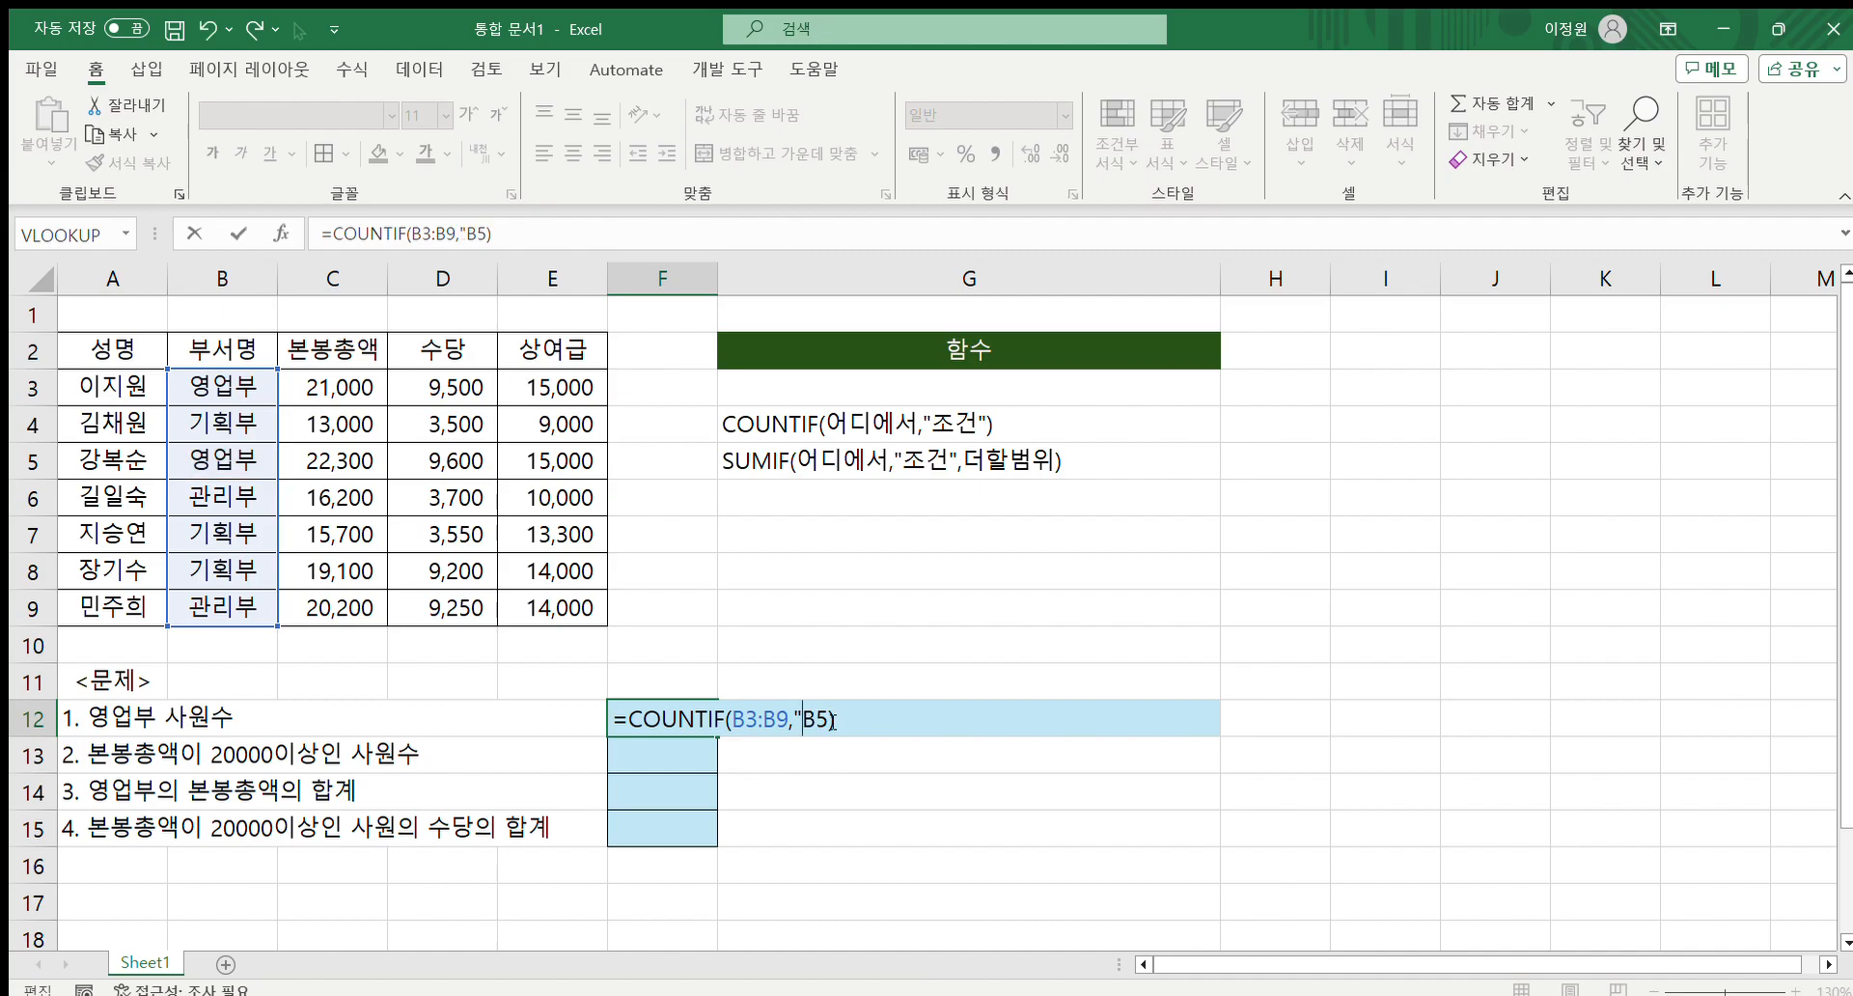
pyautogui.write('"')
pyautogui.press('Return')
# Step: Remove both quotation marks around the B5 criterion in F12's COUNTIF formula
pyautogui.doubleClick(696, 719)
pyautogui.click(800, 719)
pyautogui.press('BackSpace')
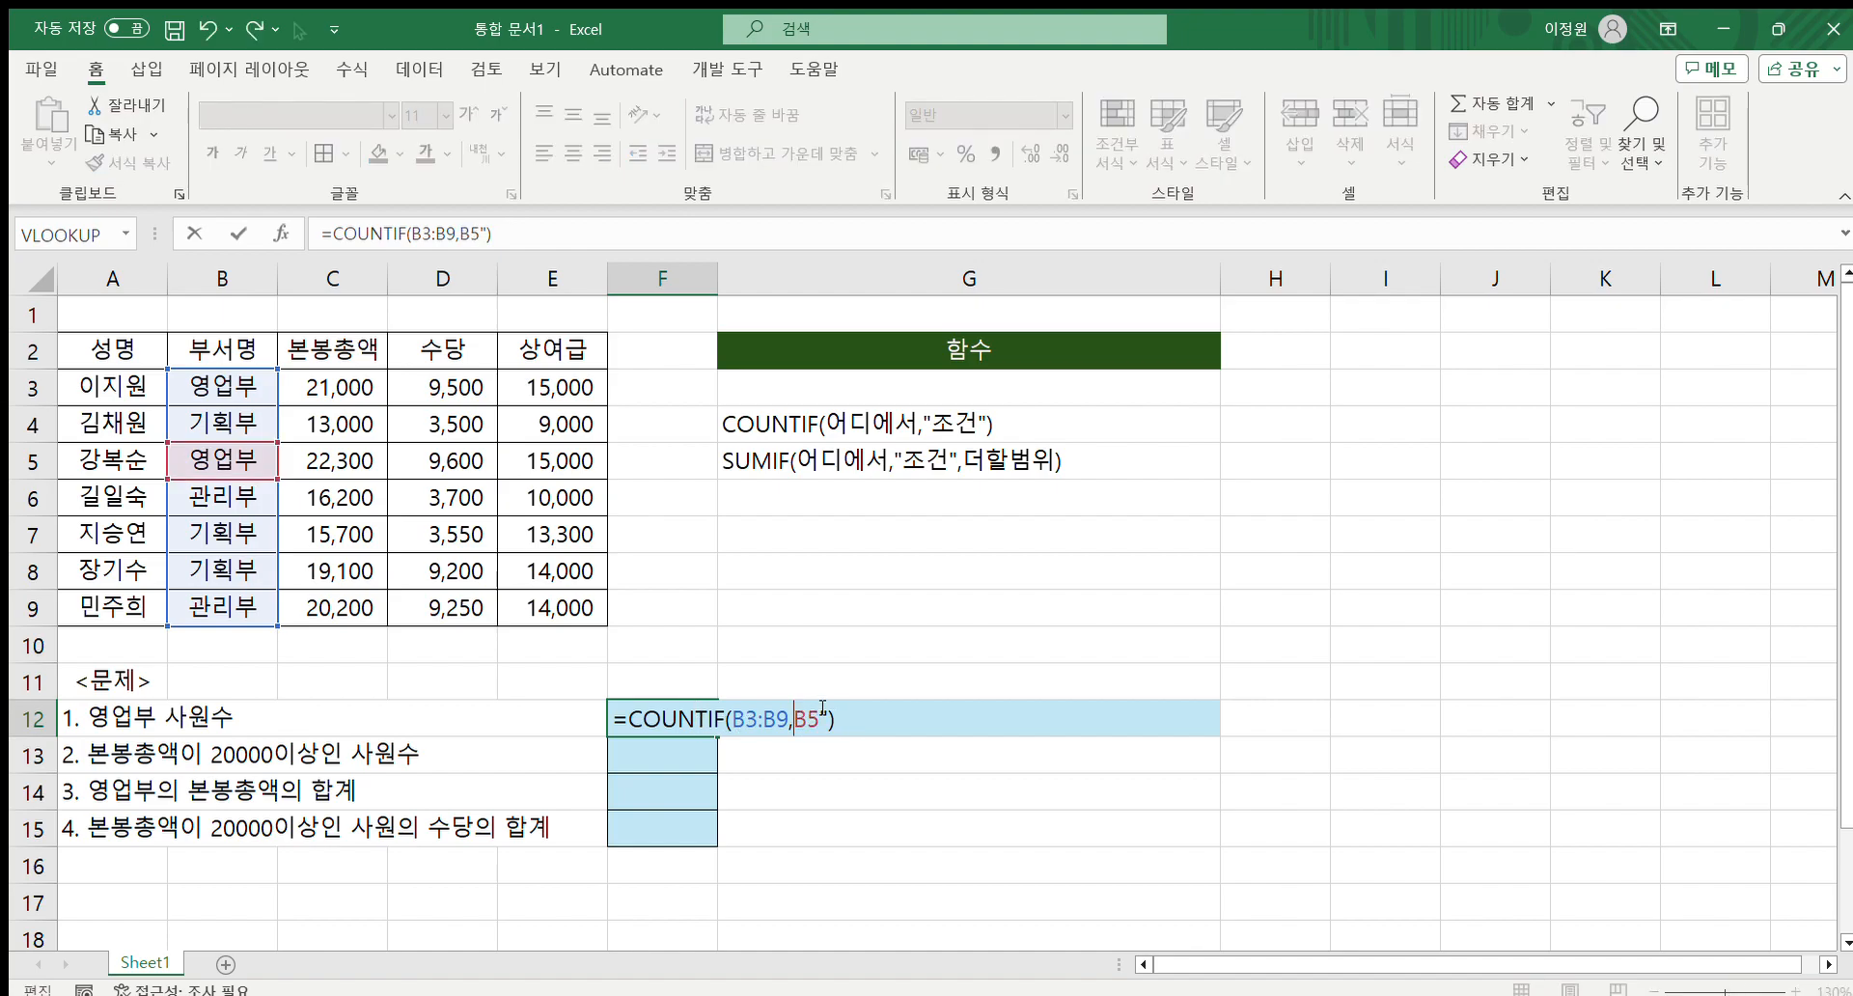
pyautogui.press('Delete')
pyautogui.press('Return')
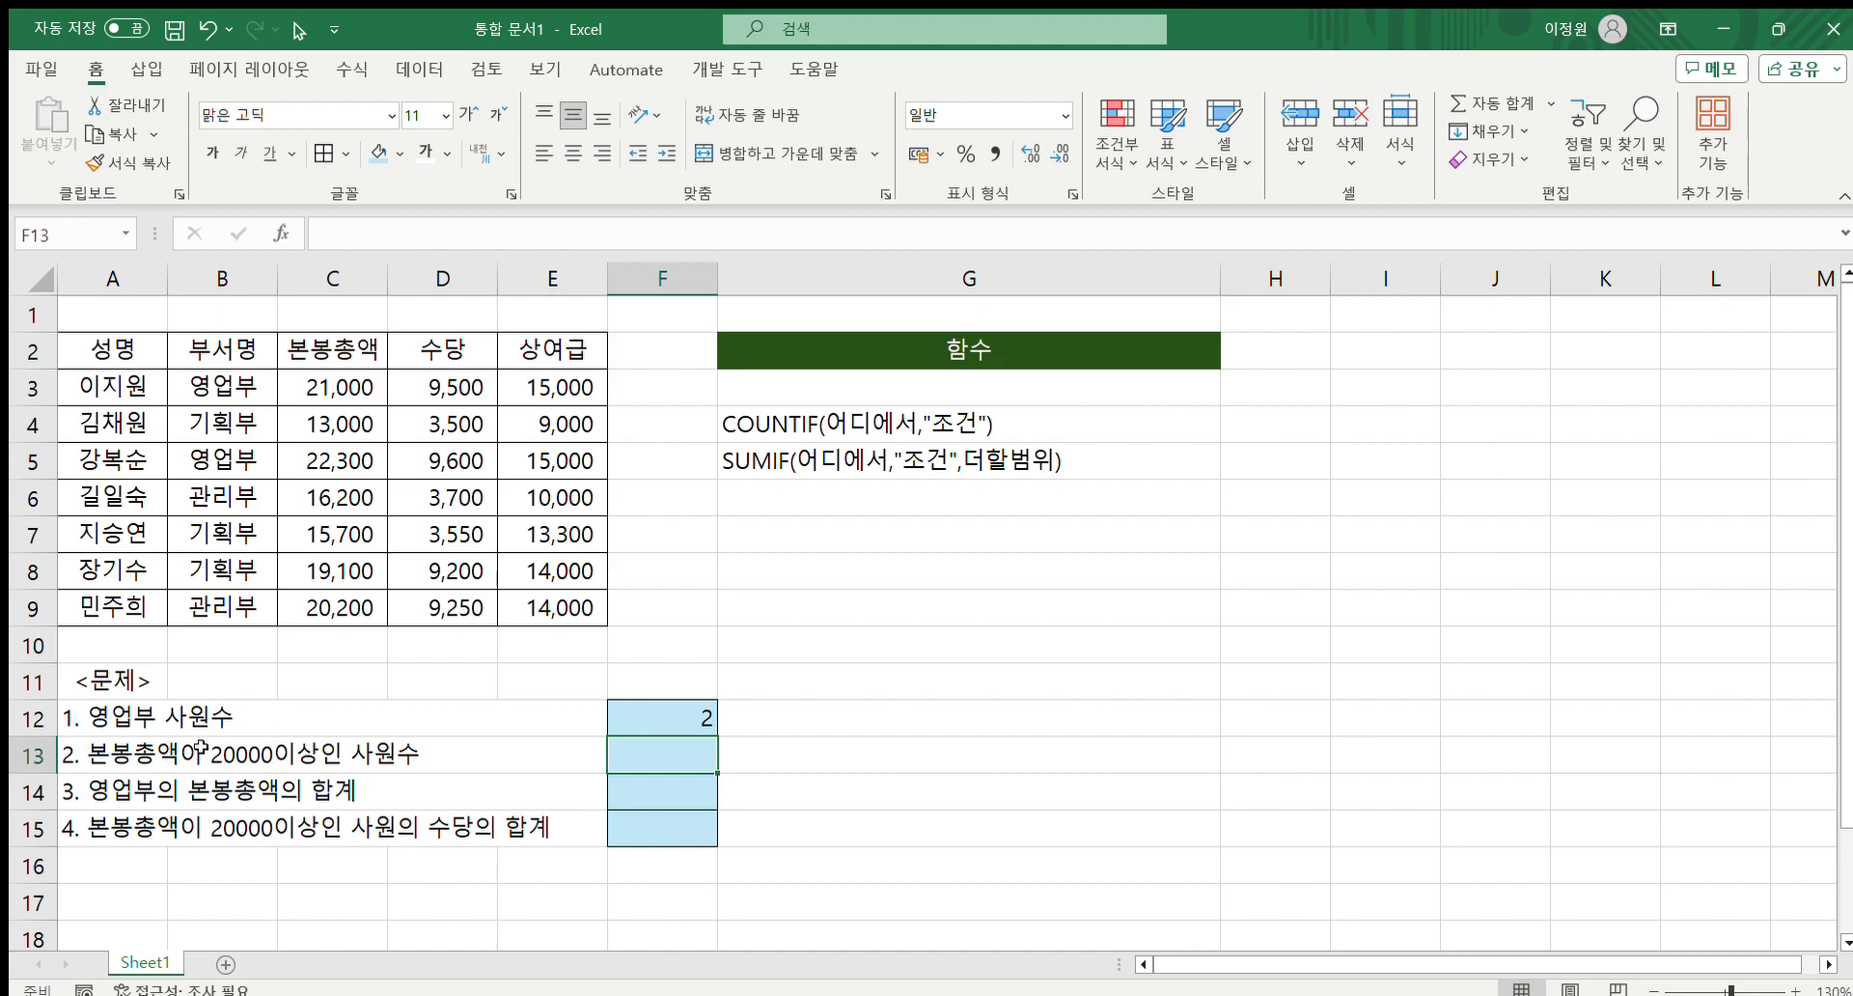
# Step: Count the employees whose 본봉총액 is at least 20000 in F13 with =COUNTIF(C3:C9,">=20000")
pyautogui.write('=countif(')
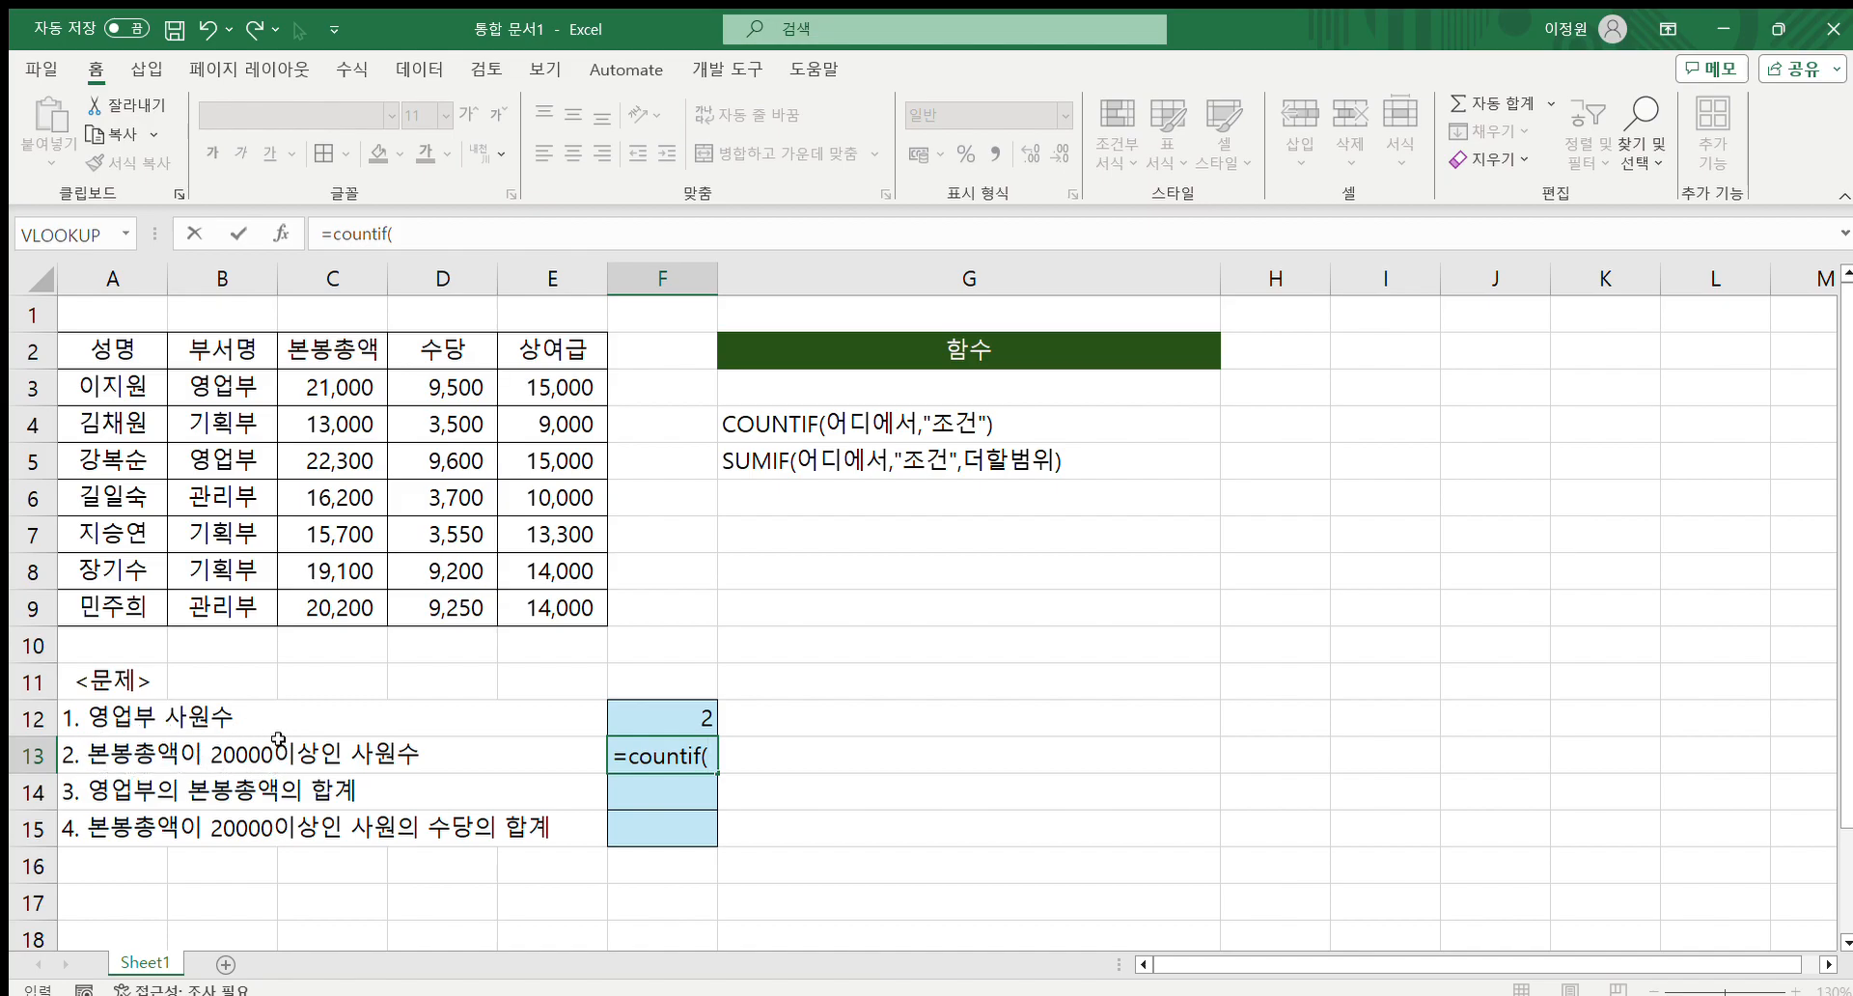
pyautogui.click(314, 382)
pyautogui.moveTo(313, 382); pyautogui.dragTo(306, 608)
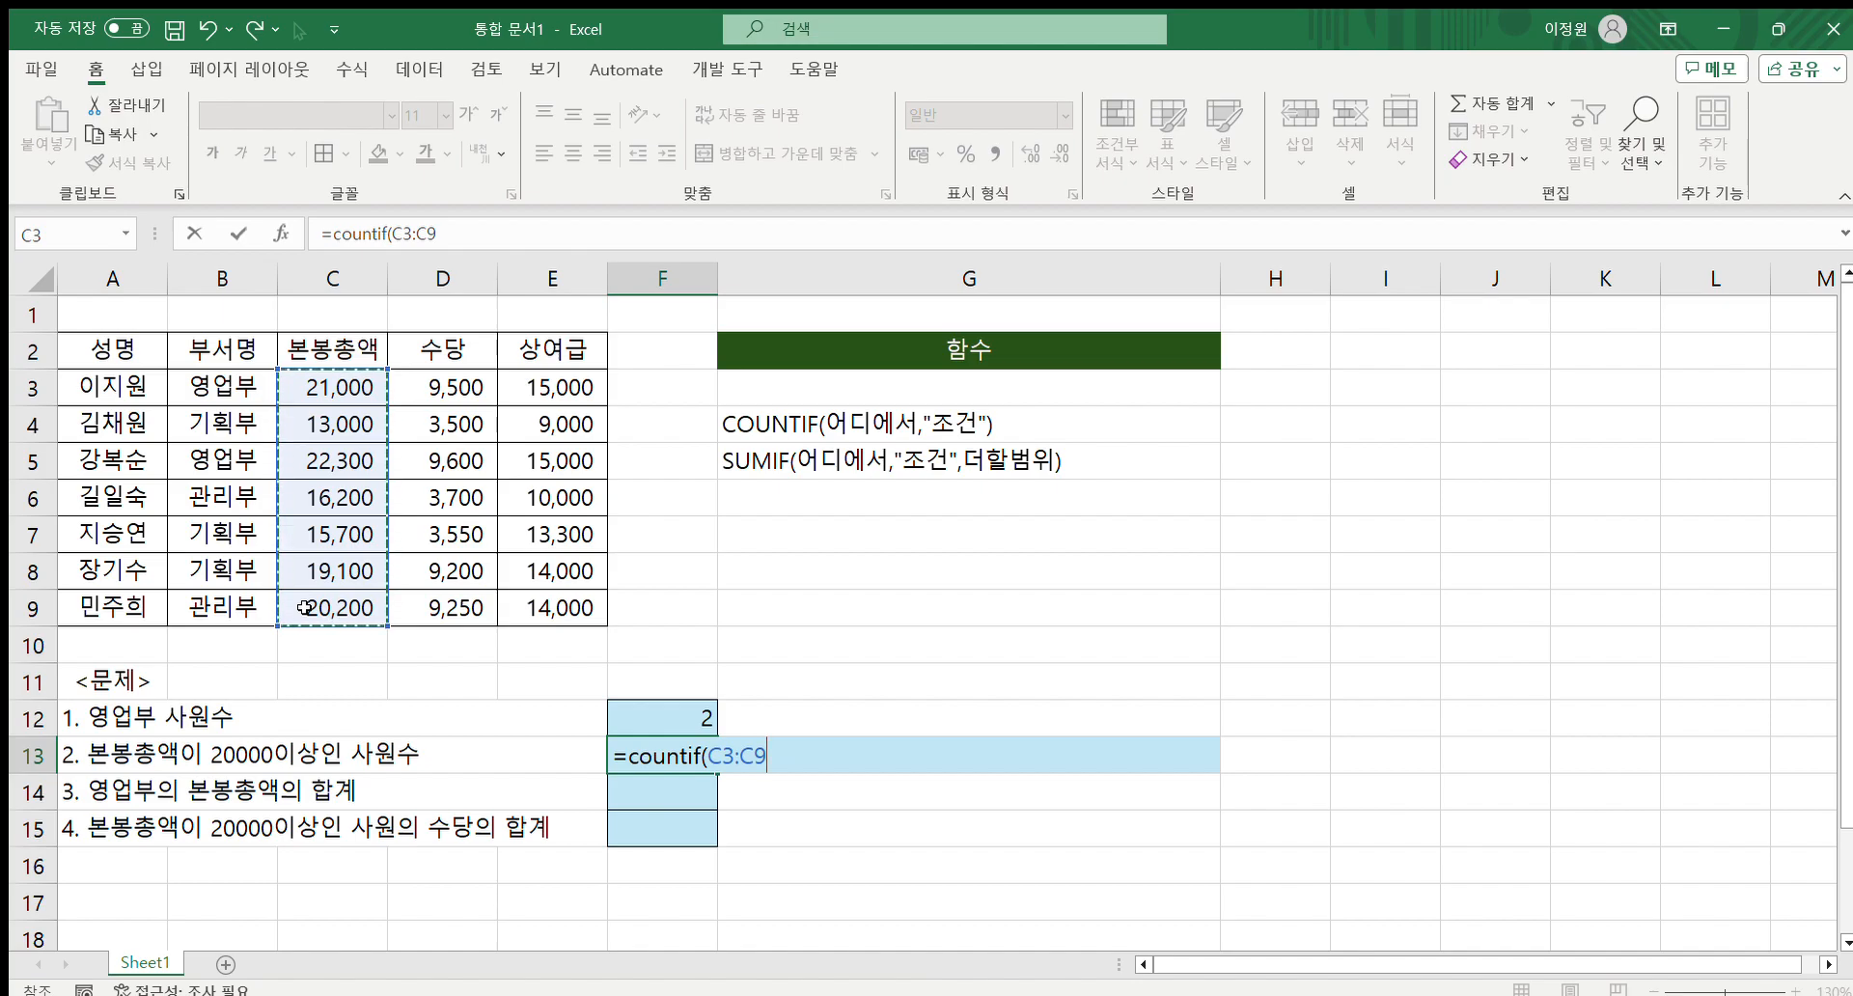
pyautogui.write(',')
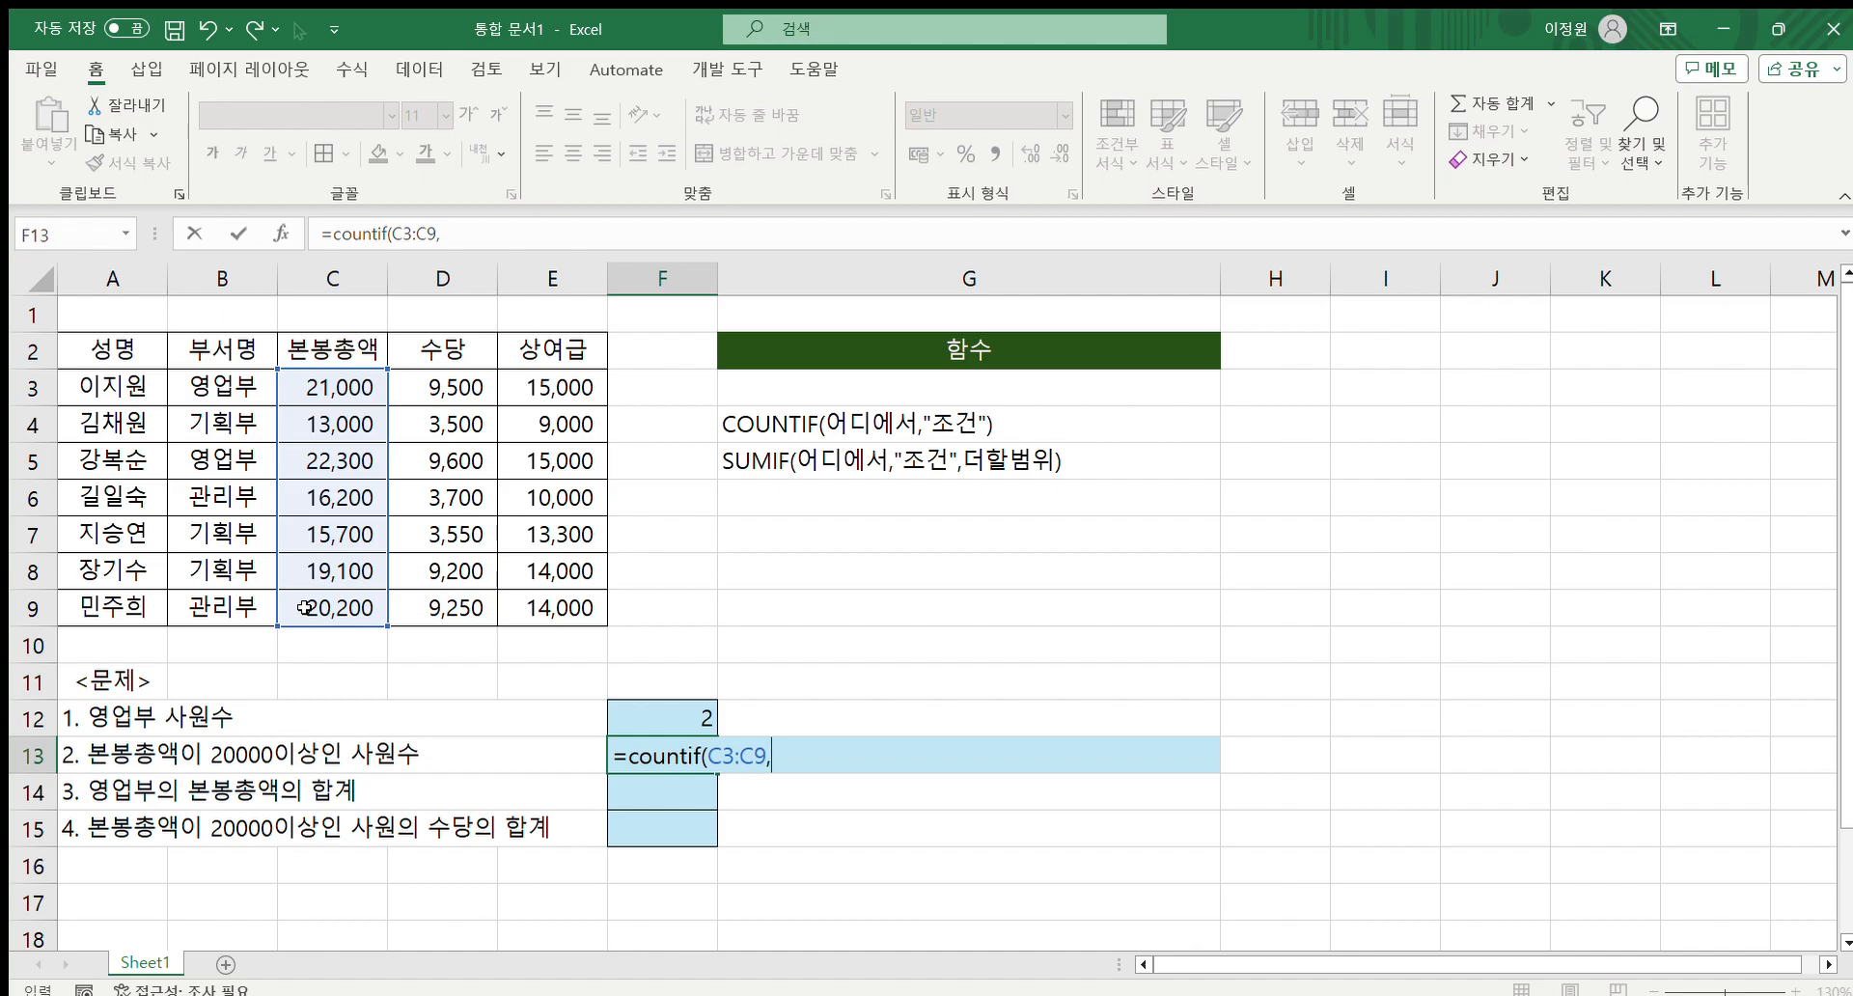
pyautogui.write('>=20000')
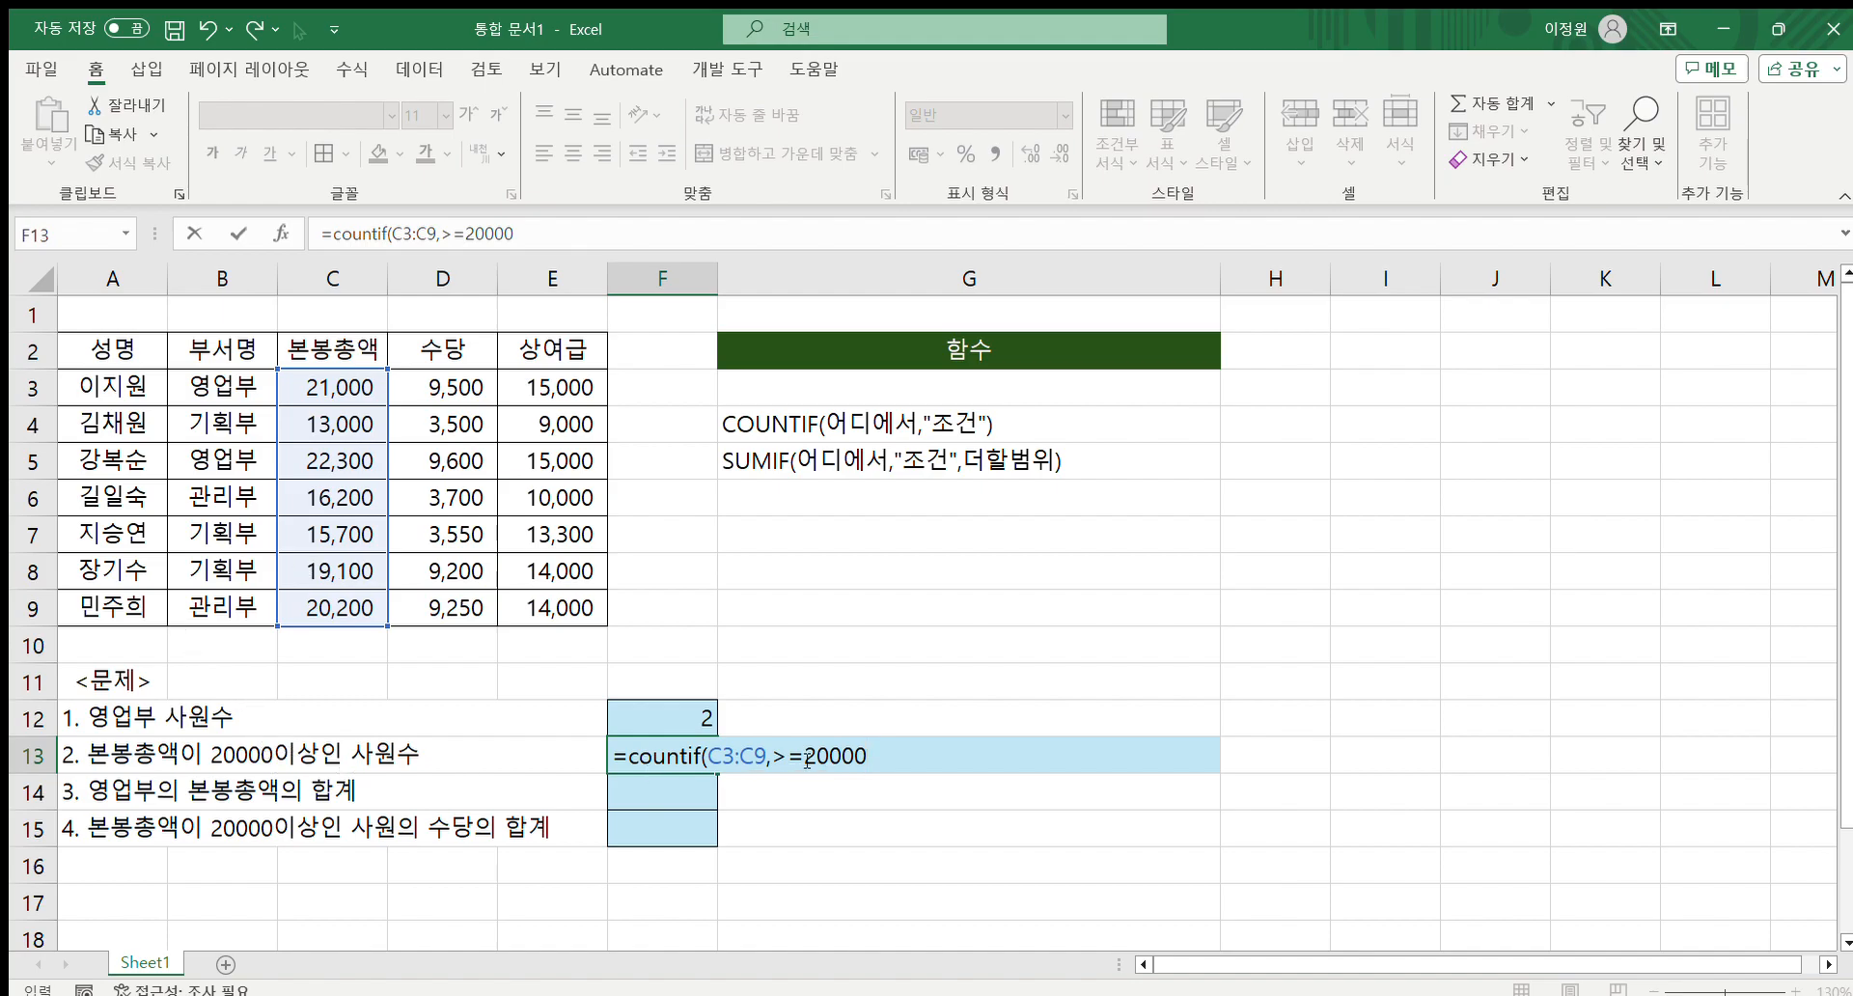
pyautogui.moveTo(792, 759); pyautogui.dragTo(805, 756)
pyautogui.click(772, 755)
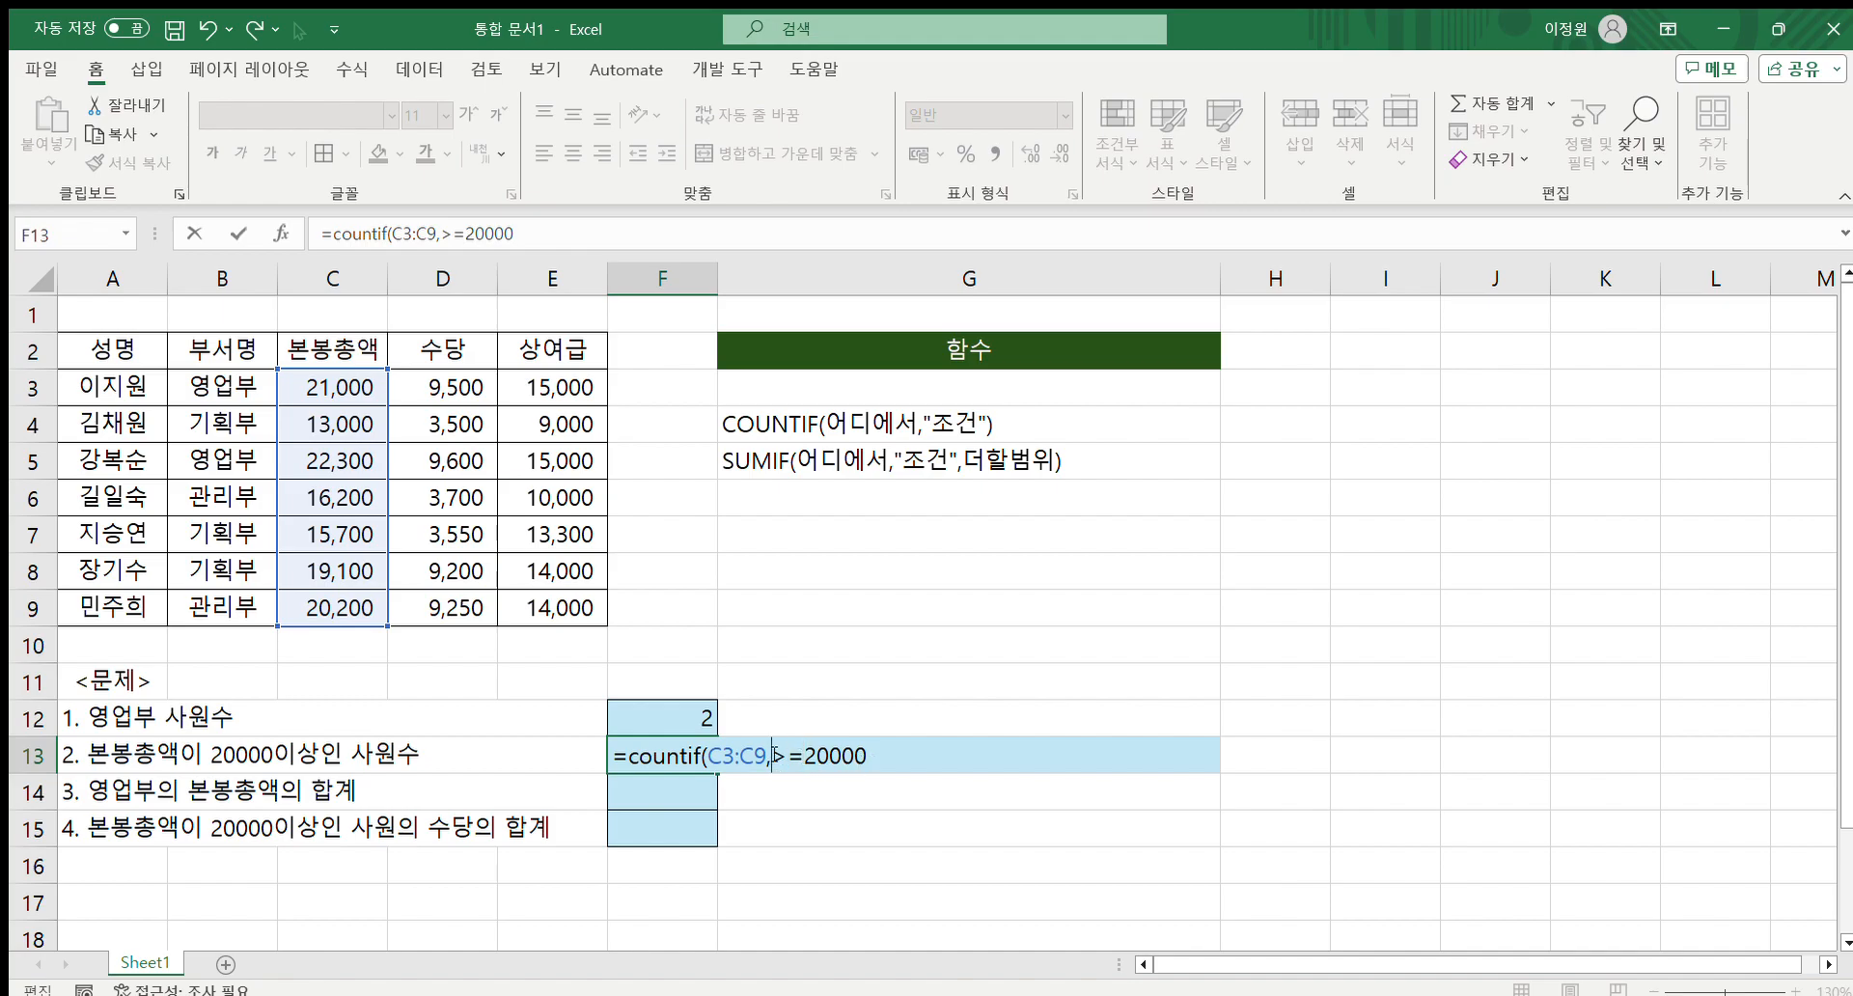
pyautogui.moveTo(780, 762); pyautogui.dragTo(864, 760)
pyautogui.click(865, 760)
pyautogui.click(772, 755)
pyautogui.write('"')
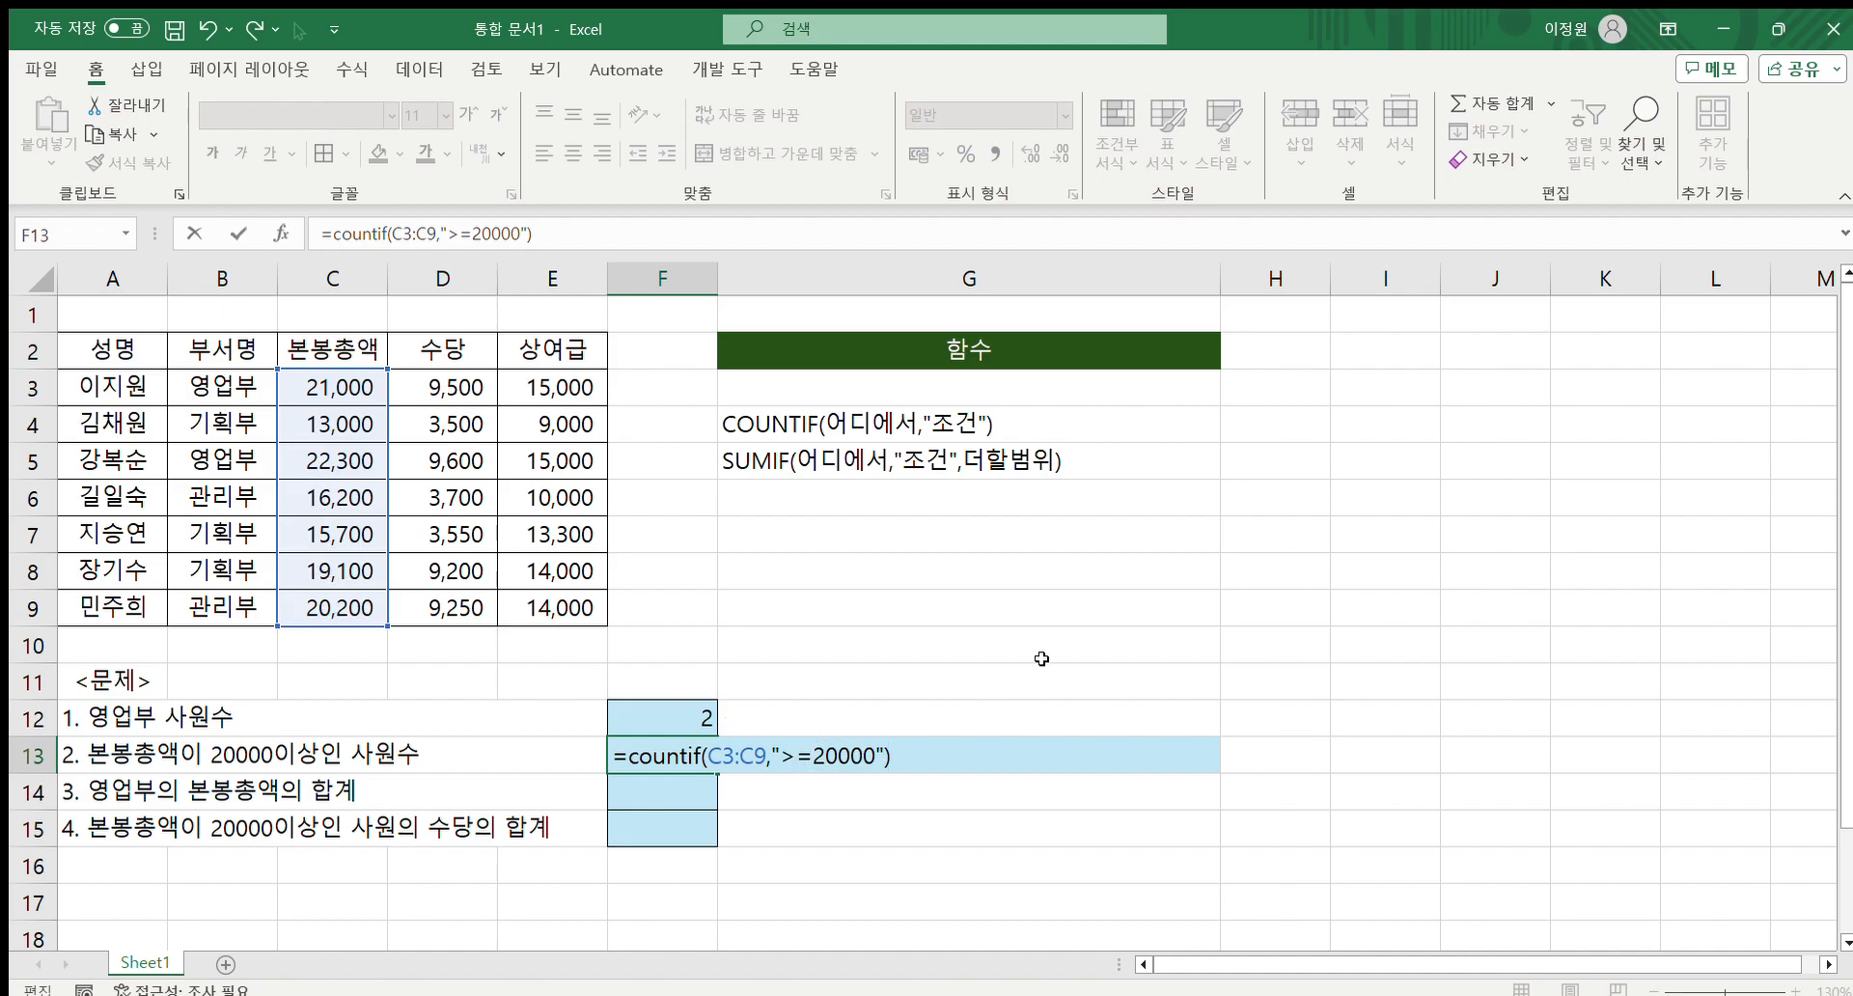
pyautogui.press('Return')
pyautogui.click(691, 753)
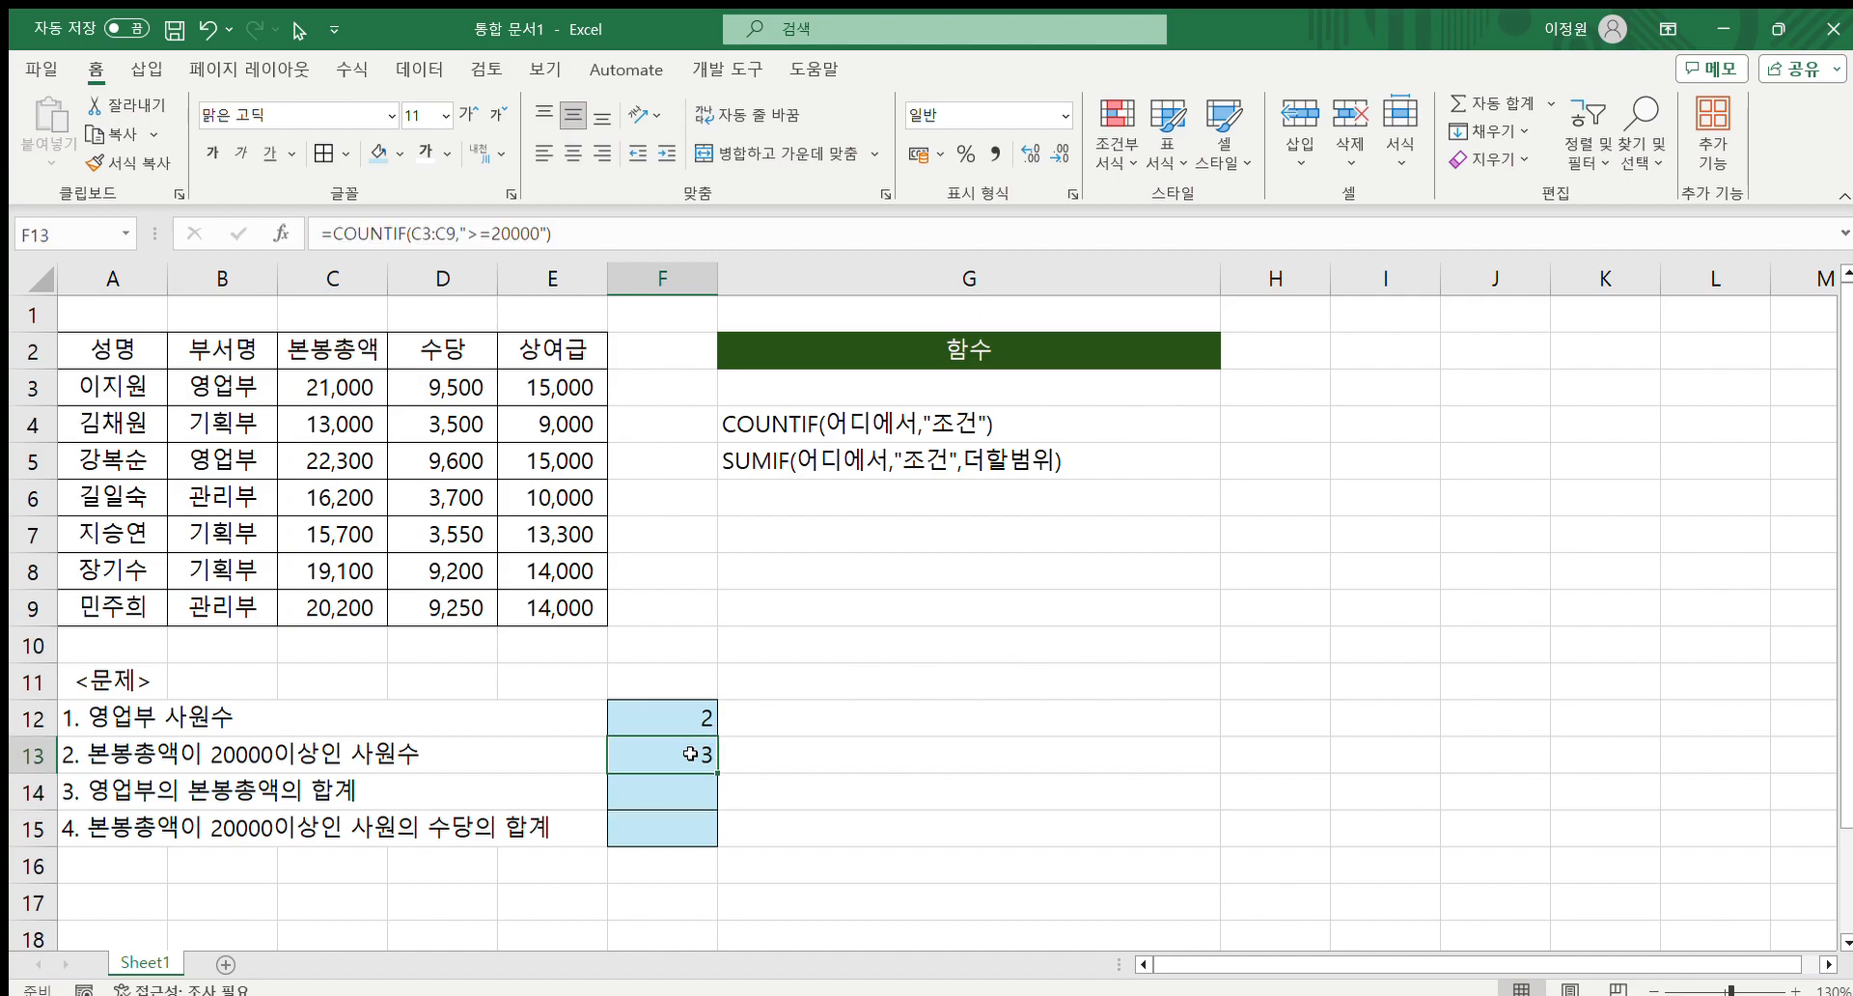
# Step: Begin a SUMIF formula in F14 with the department cells B3:B9 as the criteria range
pyautogui.click(664, 793)
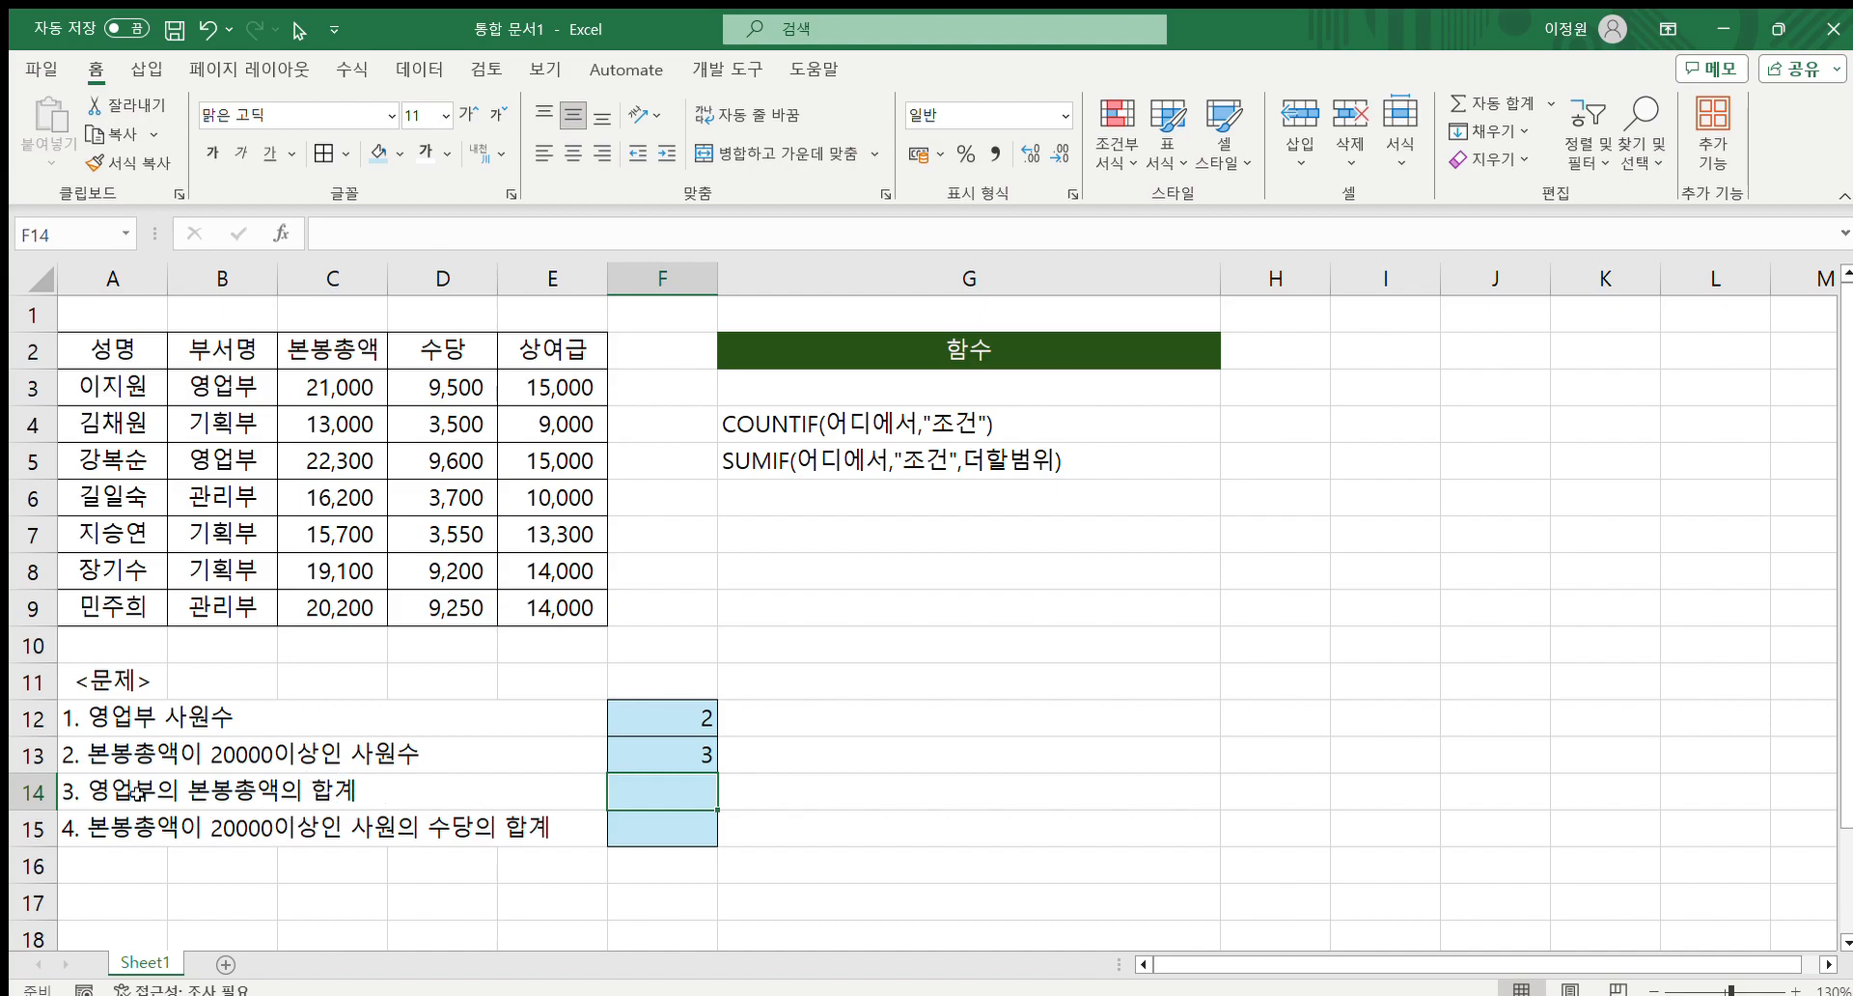
pyautogui.write('=')
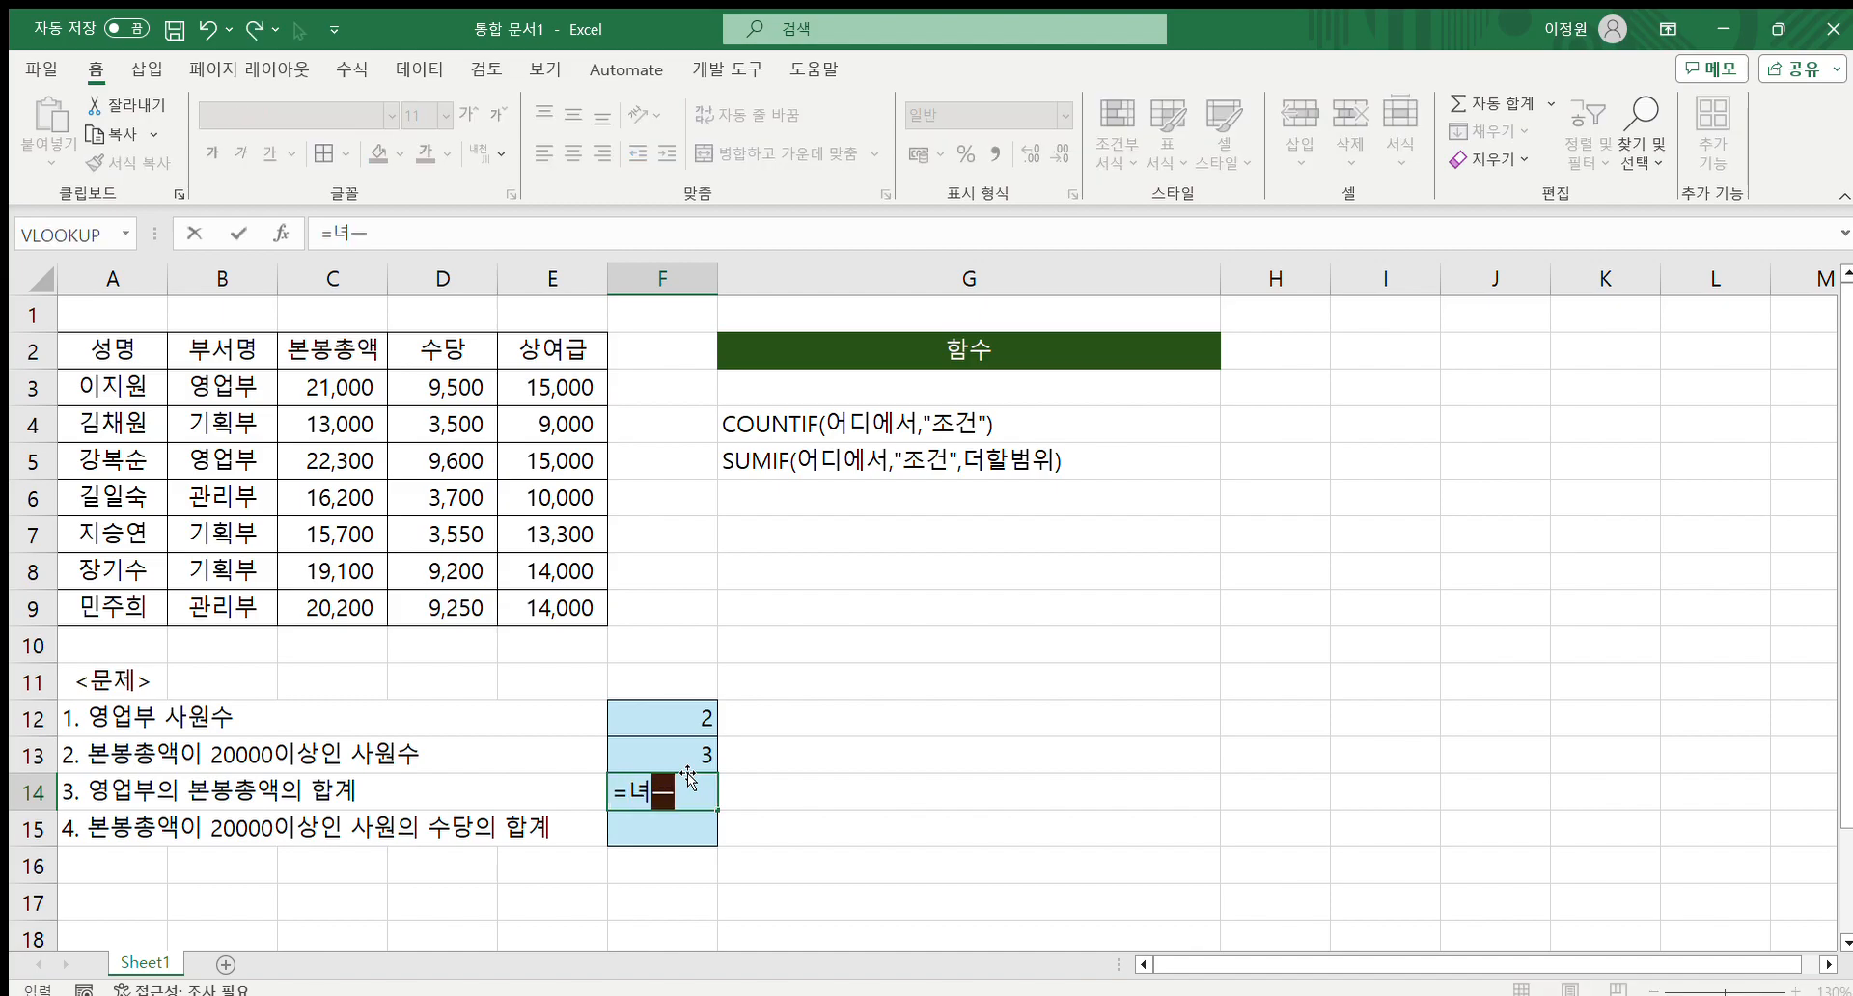
pyautogui.write('sumif(')
pyautogui.moveTo(214, 386); pyautogui.dragTo(227, 606)
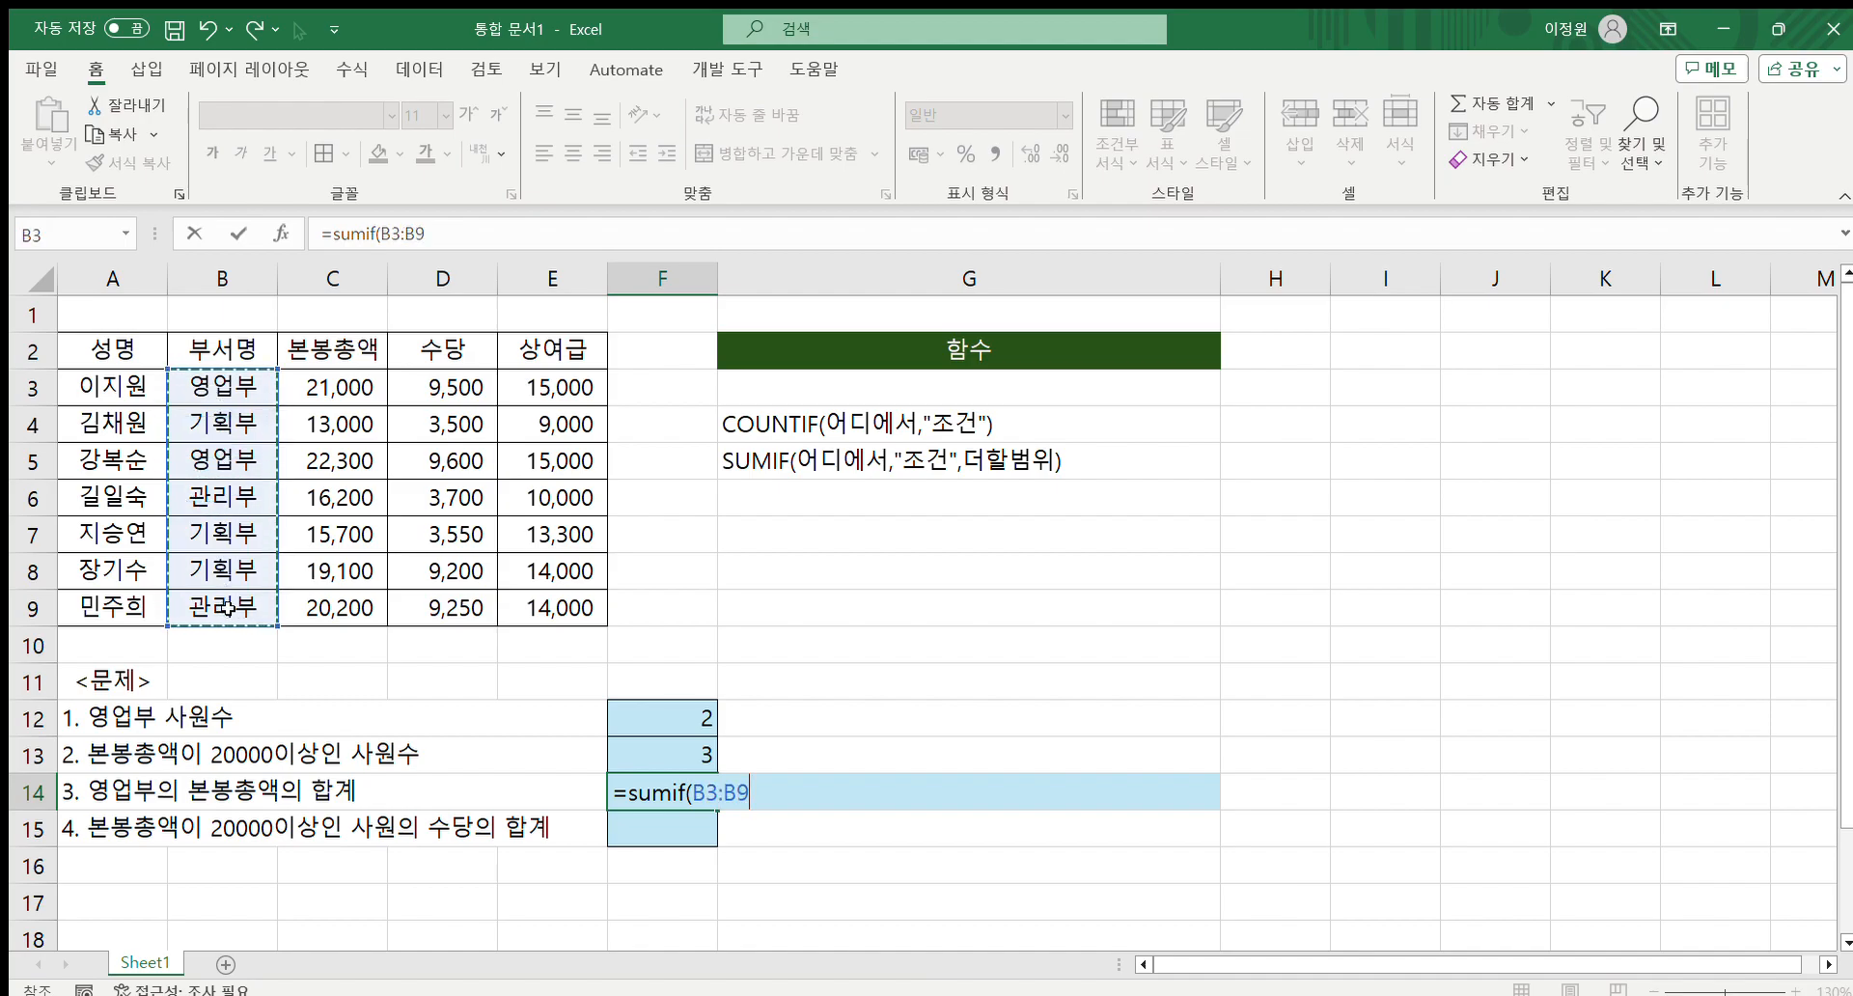
pyautogui.write(',')
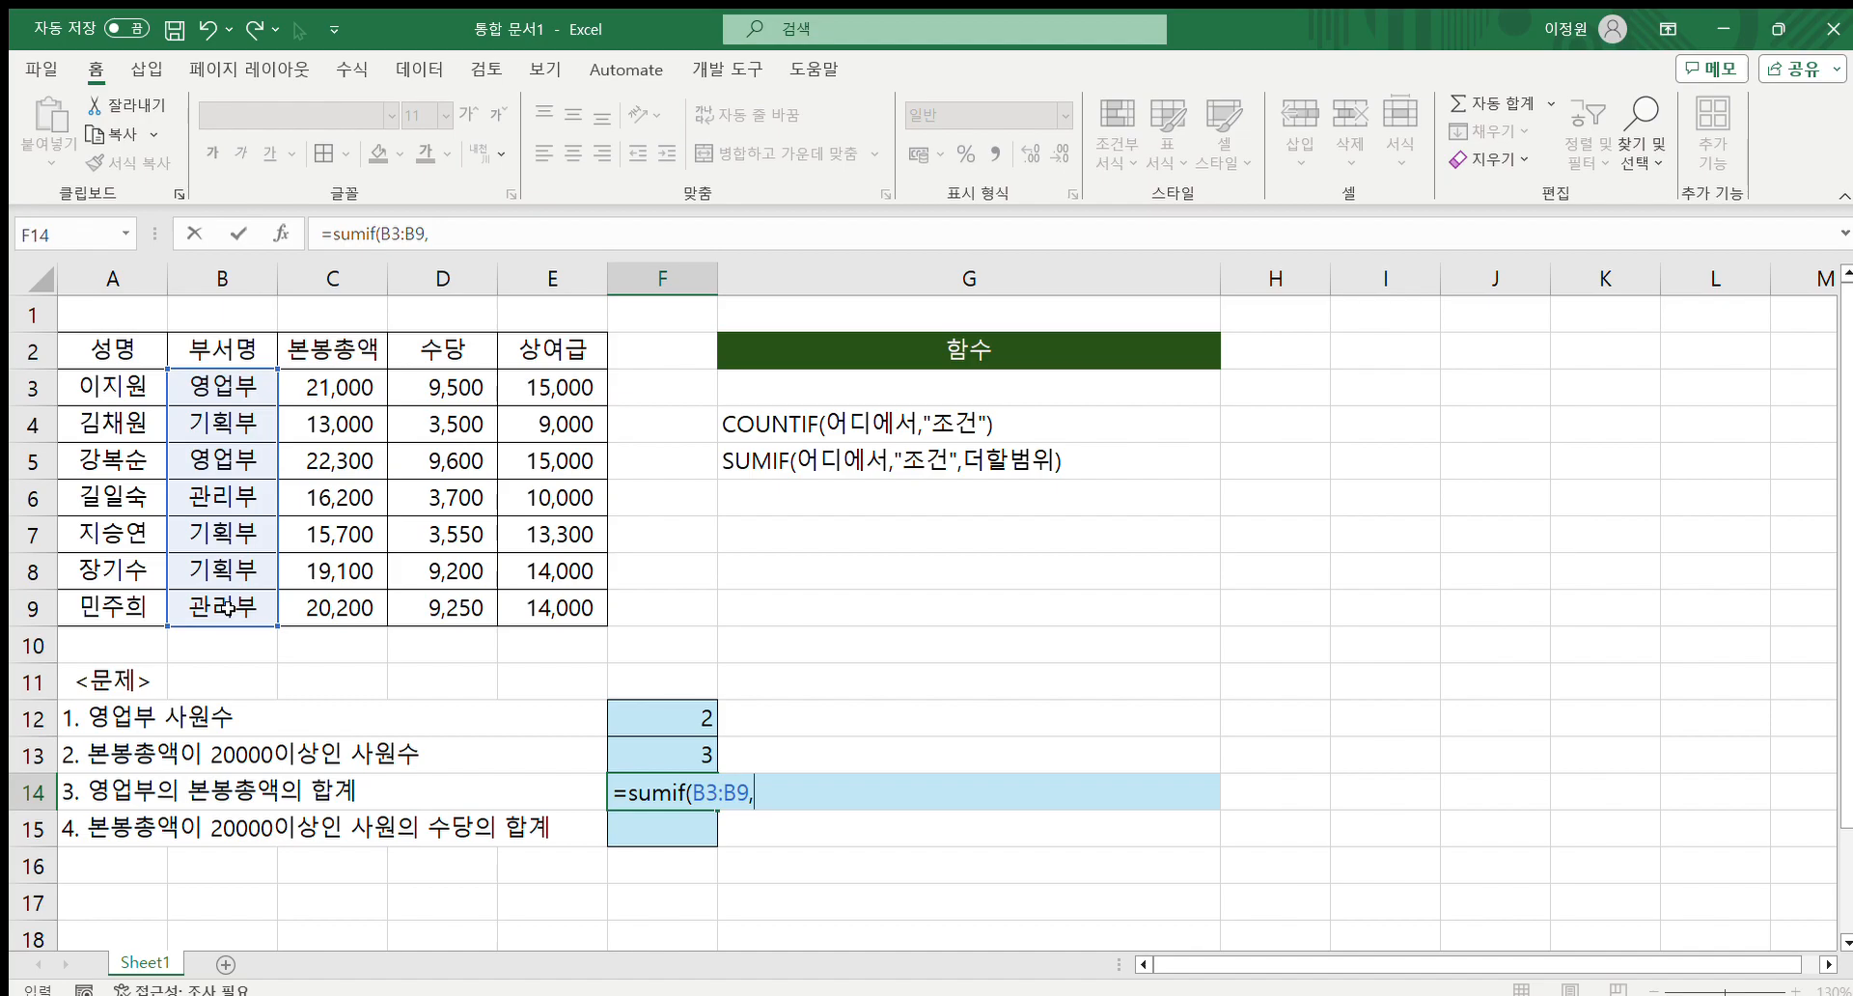
pyautogui.write('영업부')
pyautogui.press('BackSpace')
pyautogui.press('BackSpace')
pyautogui.press('BackSpace')
pyautogui.click(221, 387)
pyautogui.click(224, 460)
pyautogui.press('BackSpace')
pyautogui.press('BackSpace')
# Step: Complete F14's SUMIF formula with the criterion "영업부" and the 본봉총액 cells C3:C9 as the sum range
pyautogui.write('"dudd')
pyautogui.press('BackSpace')
pyautogui.press('BackSpace')
pyautogui.press('BackSpace')
pyautogui.press('BackSpace')
pyautogui.press('Hangul')
pyautogui.write('영ㅇ업부",')
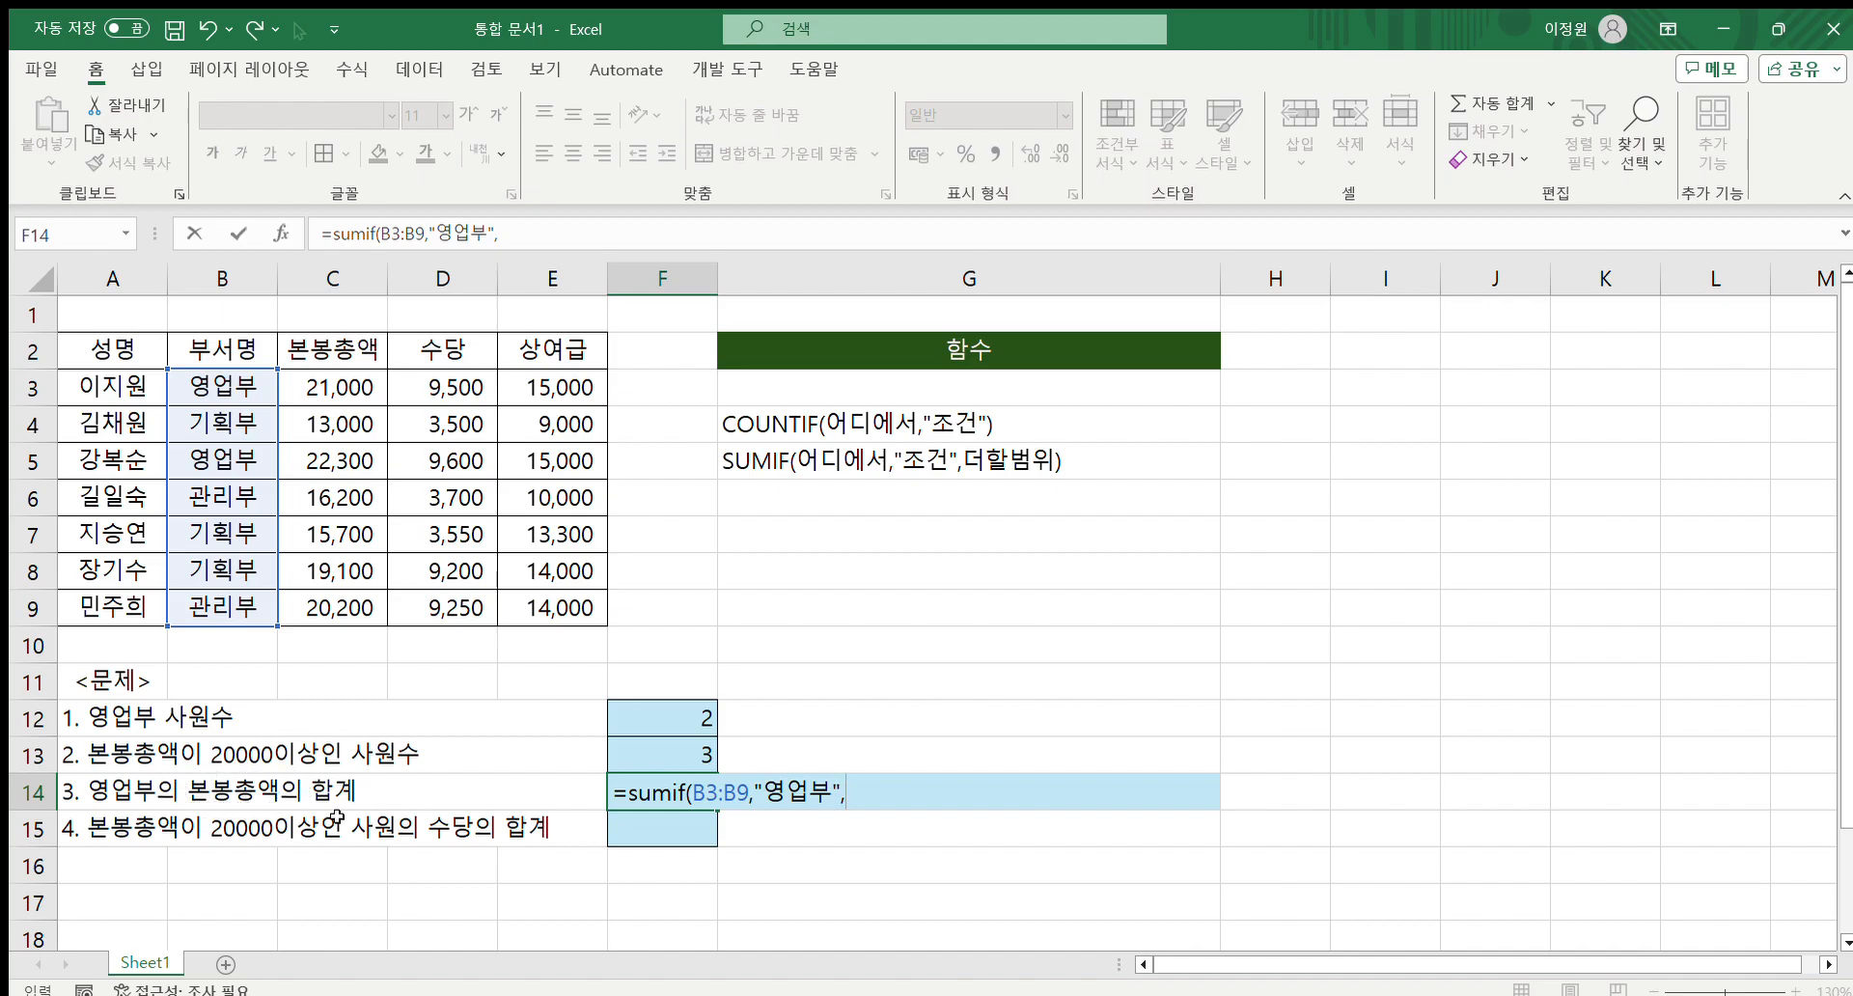
pyautogui.moveTo(345, 386); pyautogui.dragTo(349, 604)
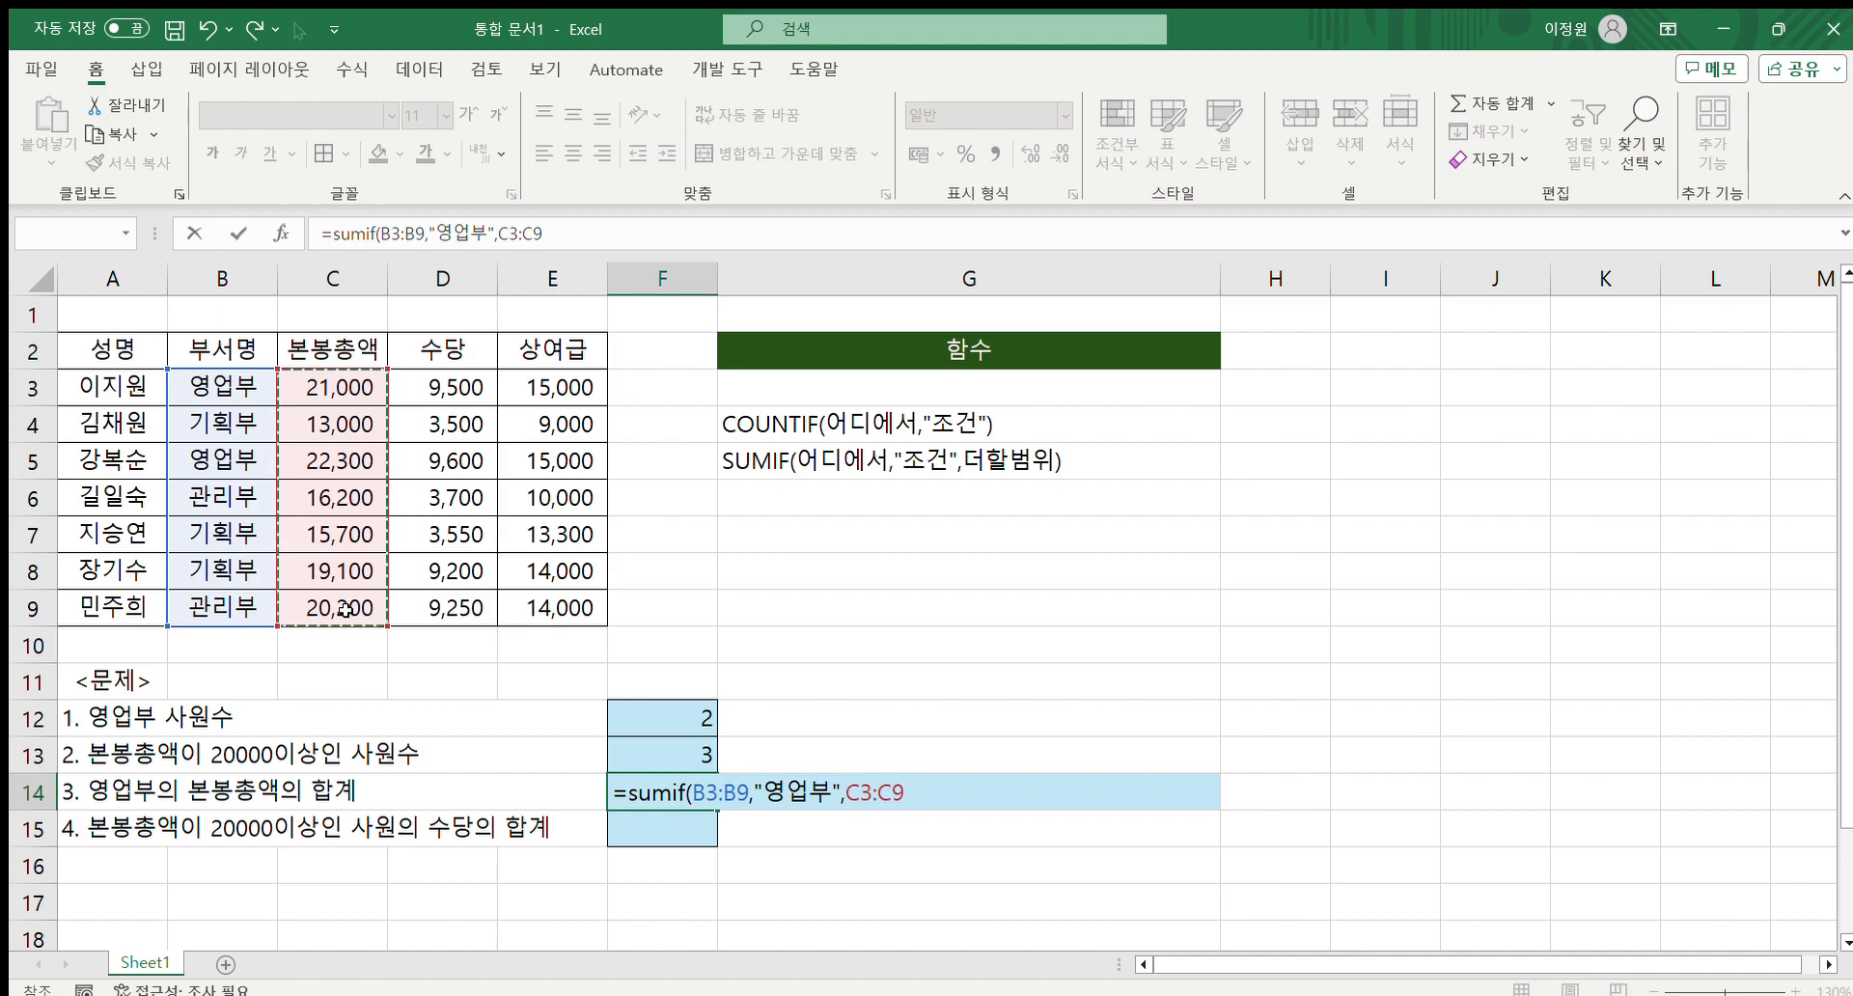
pyautogui.write(')')
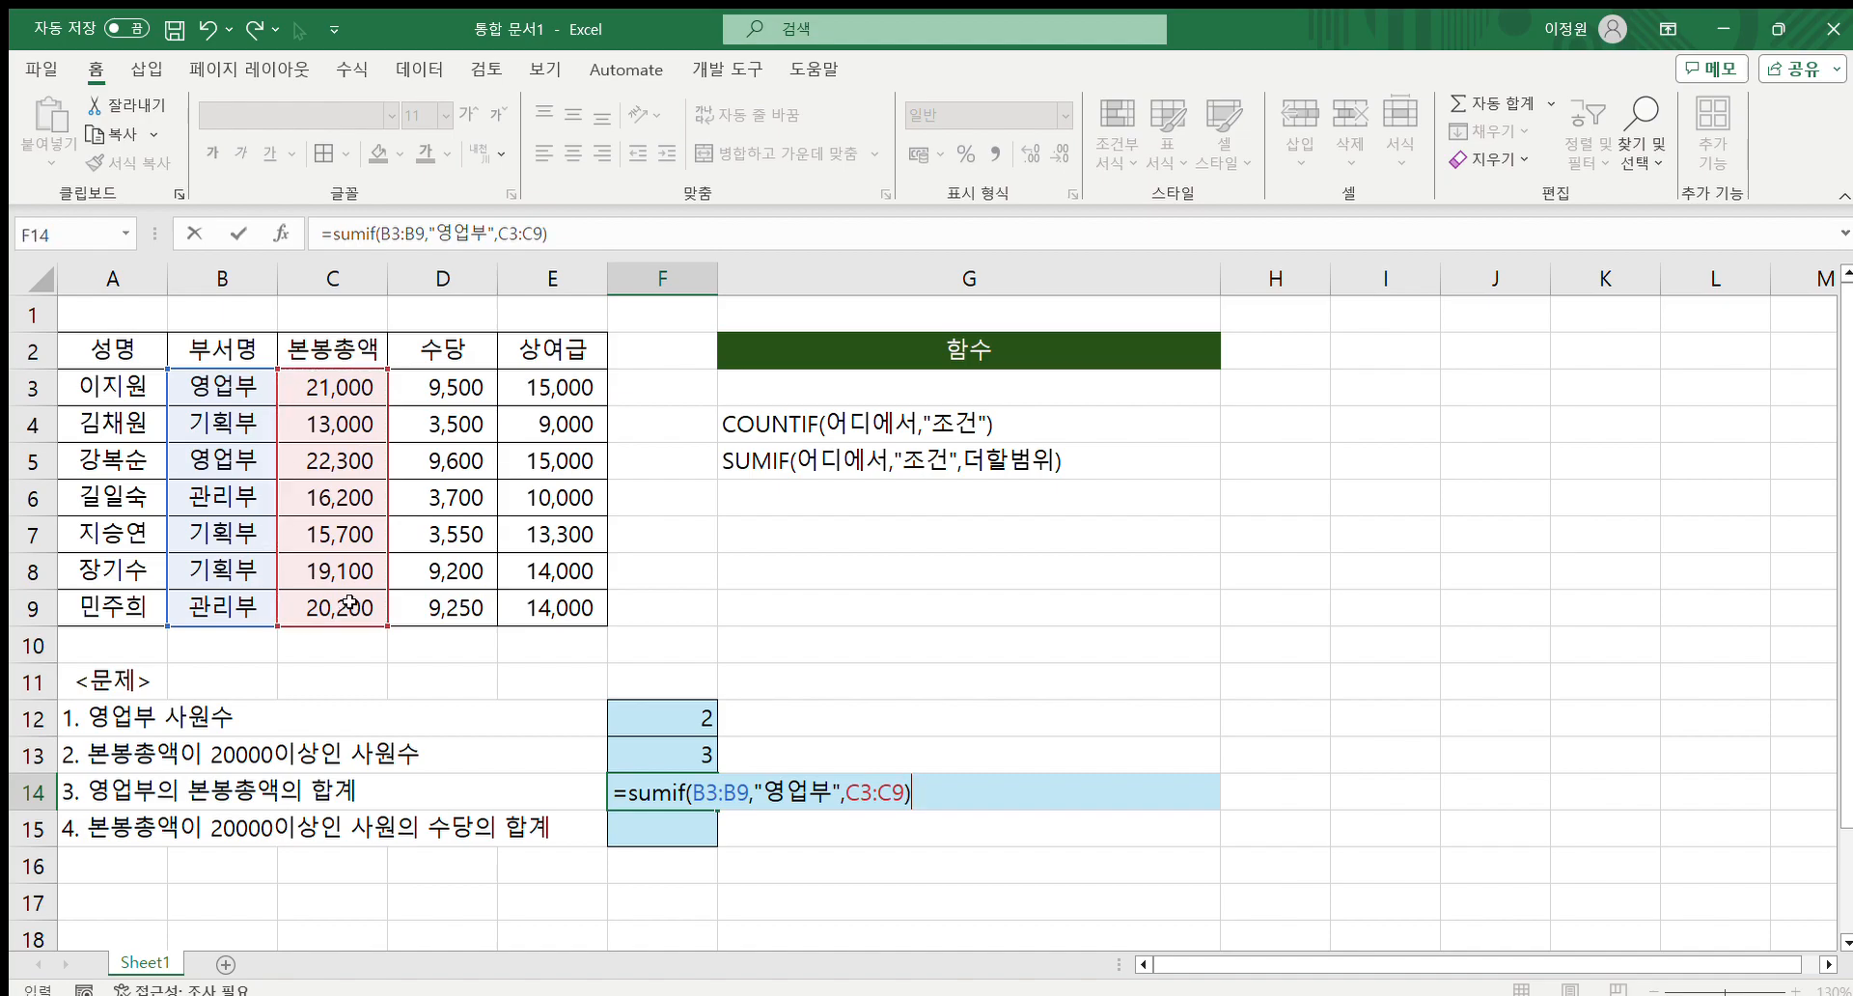
pyautogui.press('Return')
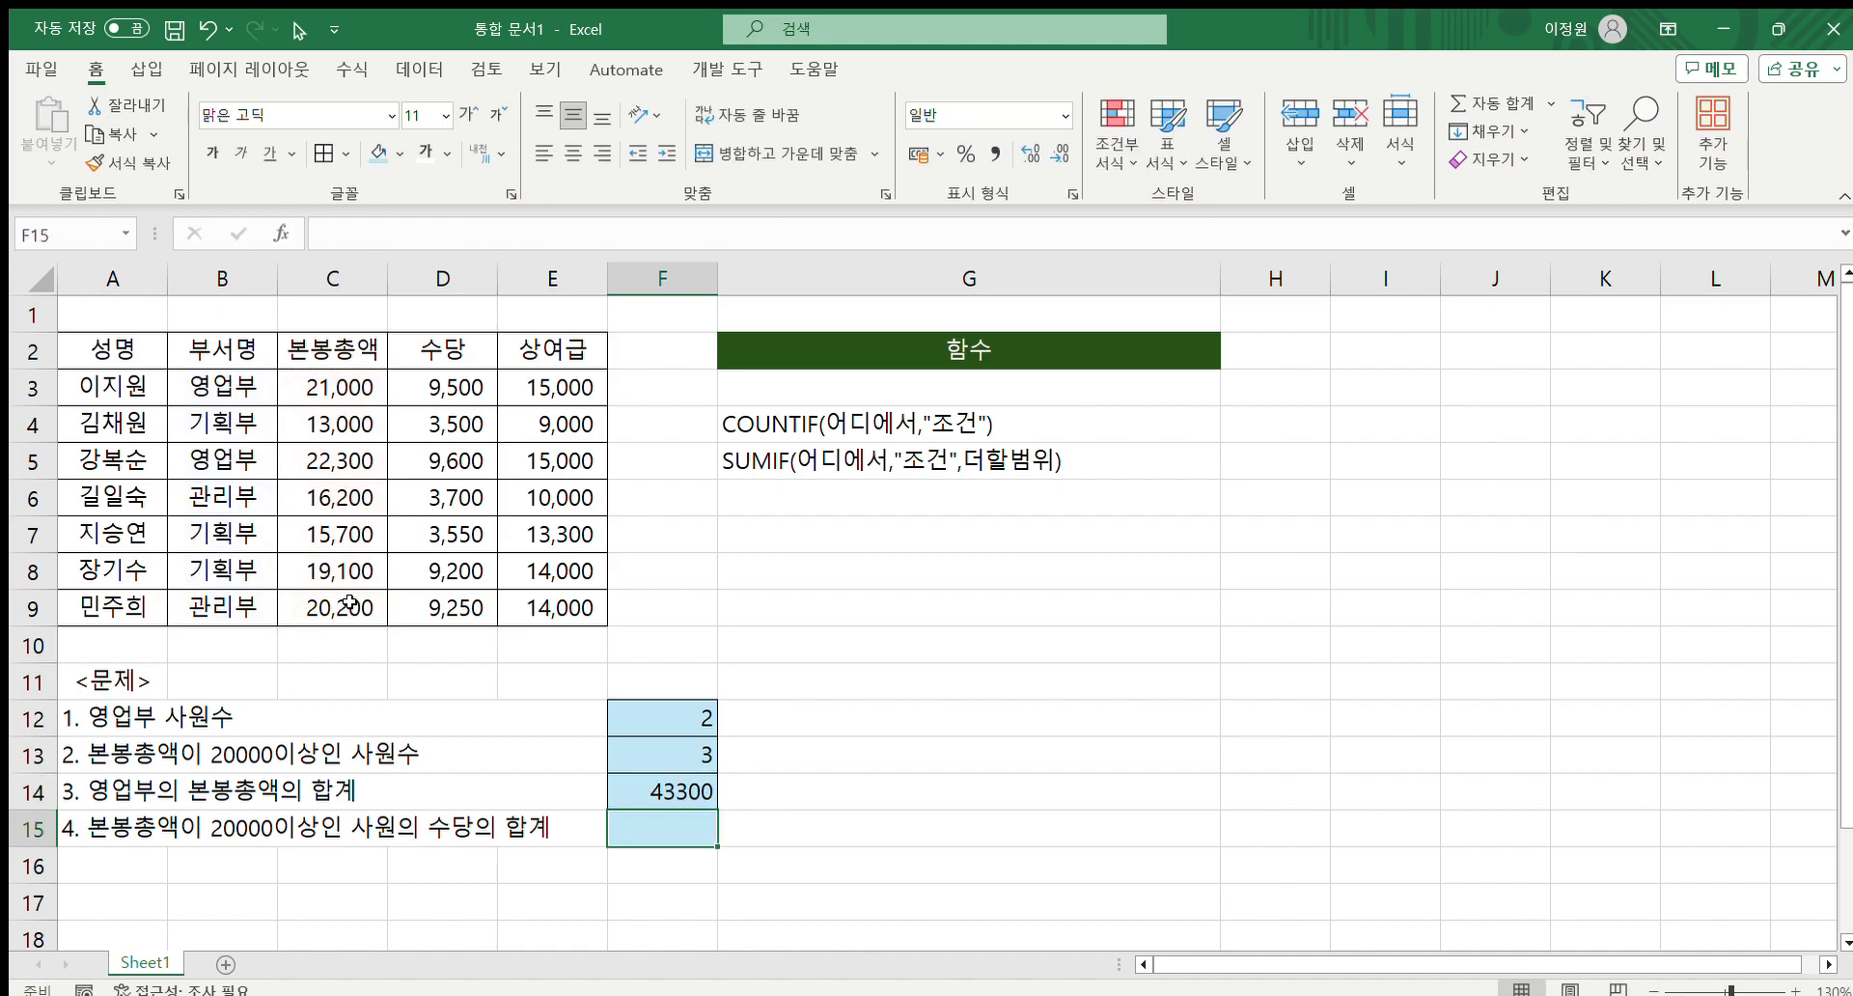
pyautogui.click(707, 793)
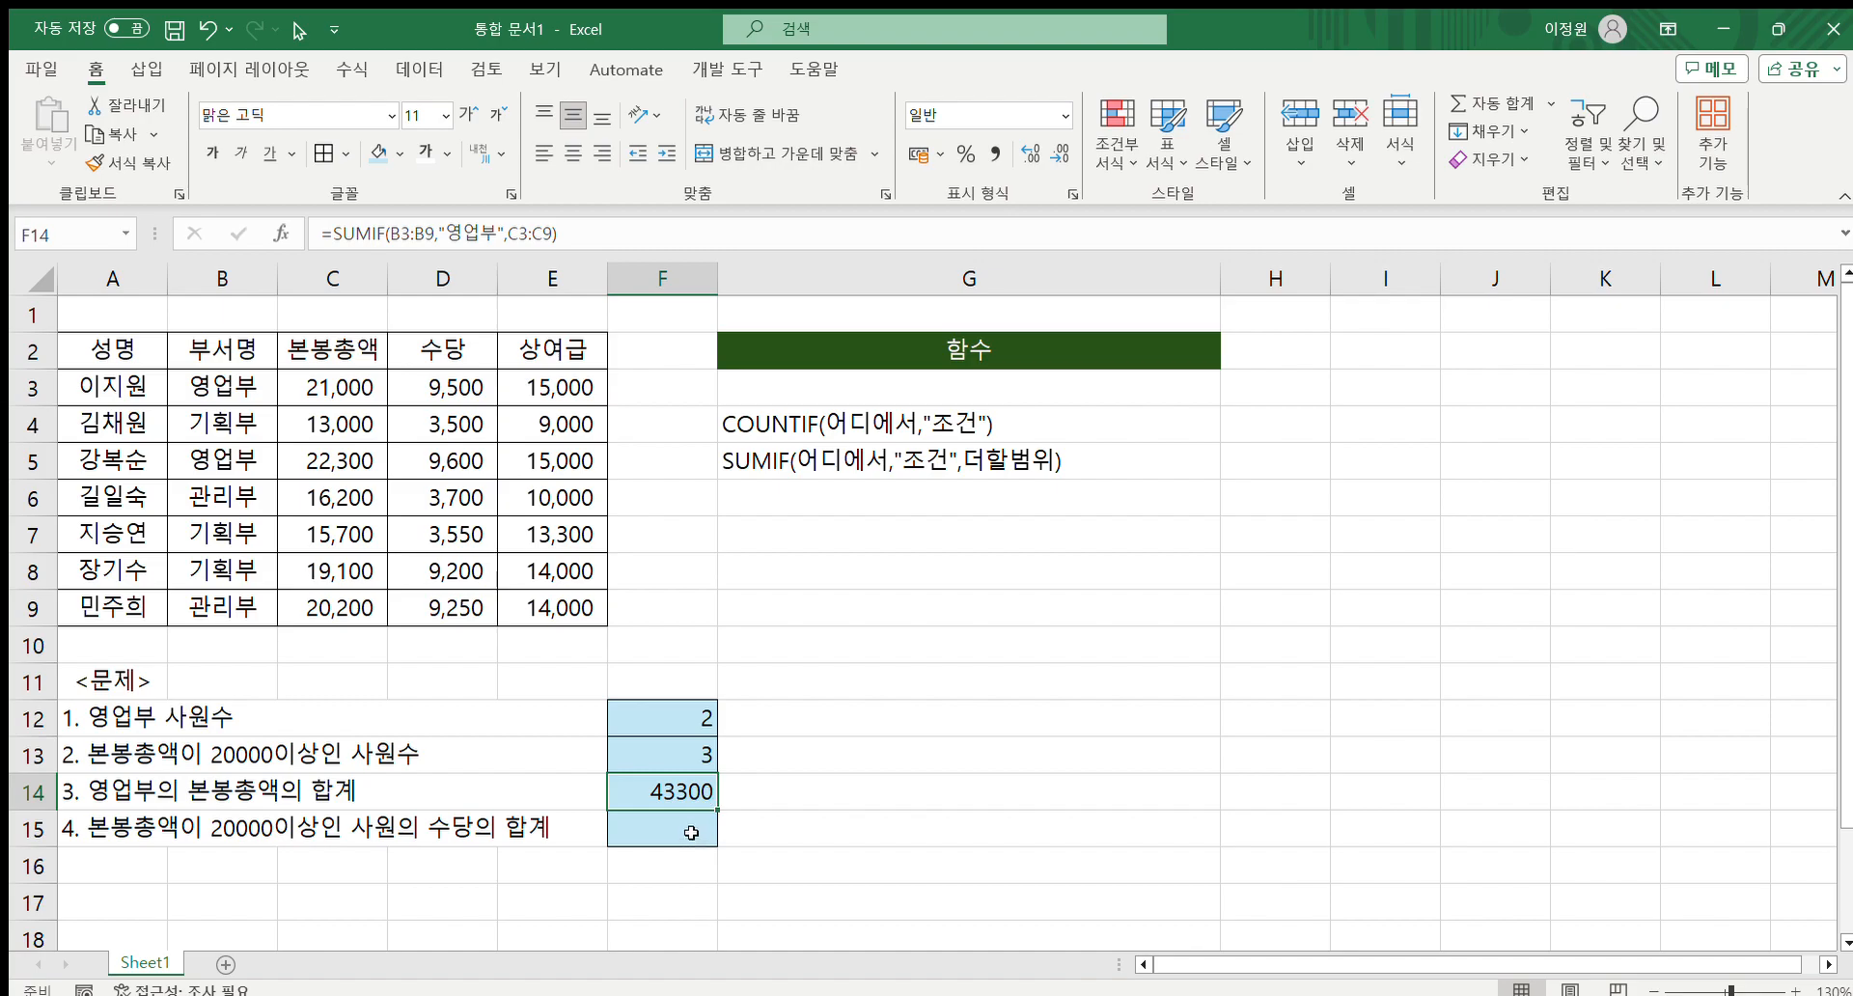
# Step: Total the 수당 of employees whose 본봉총액 is at least 20000 in F15 with =SUMIF(C3:C9,">=20000",D3:D9)
pyautogui.click(687, 835)
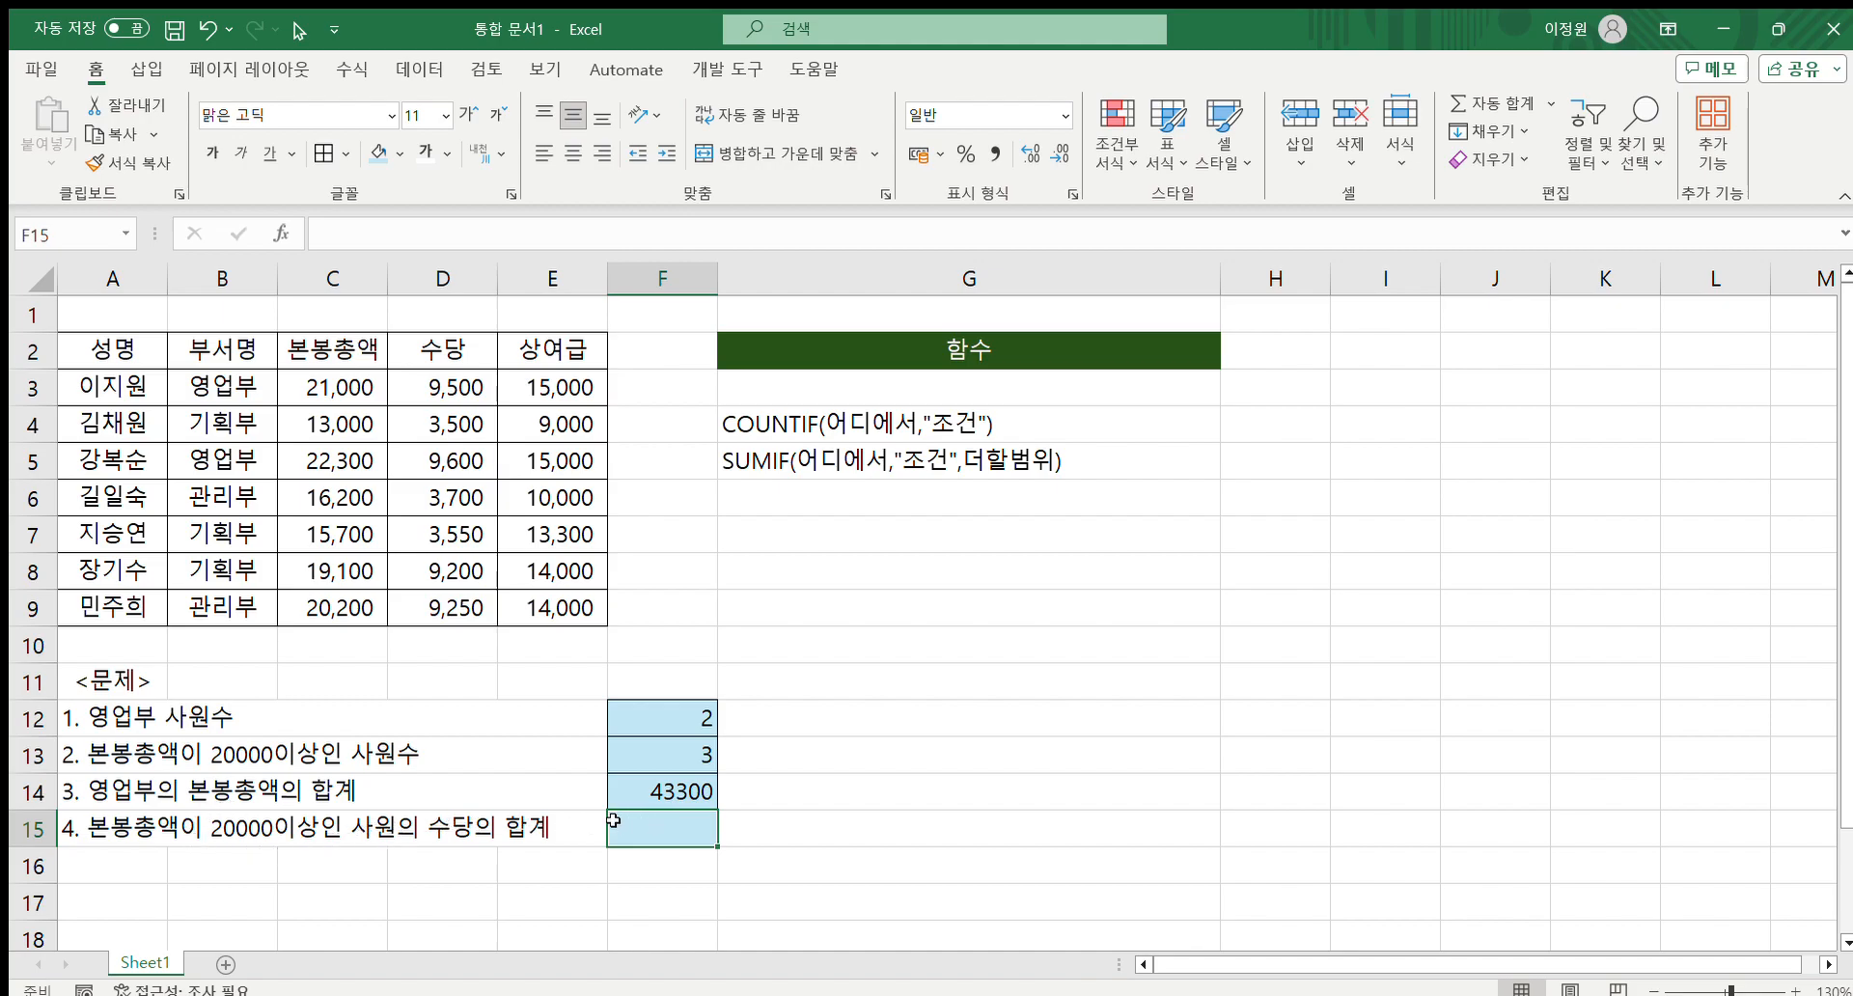
pyautogui.write('=sumif(')
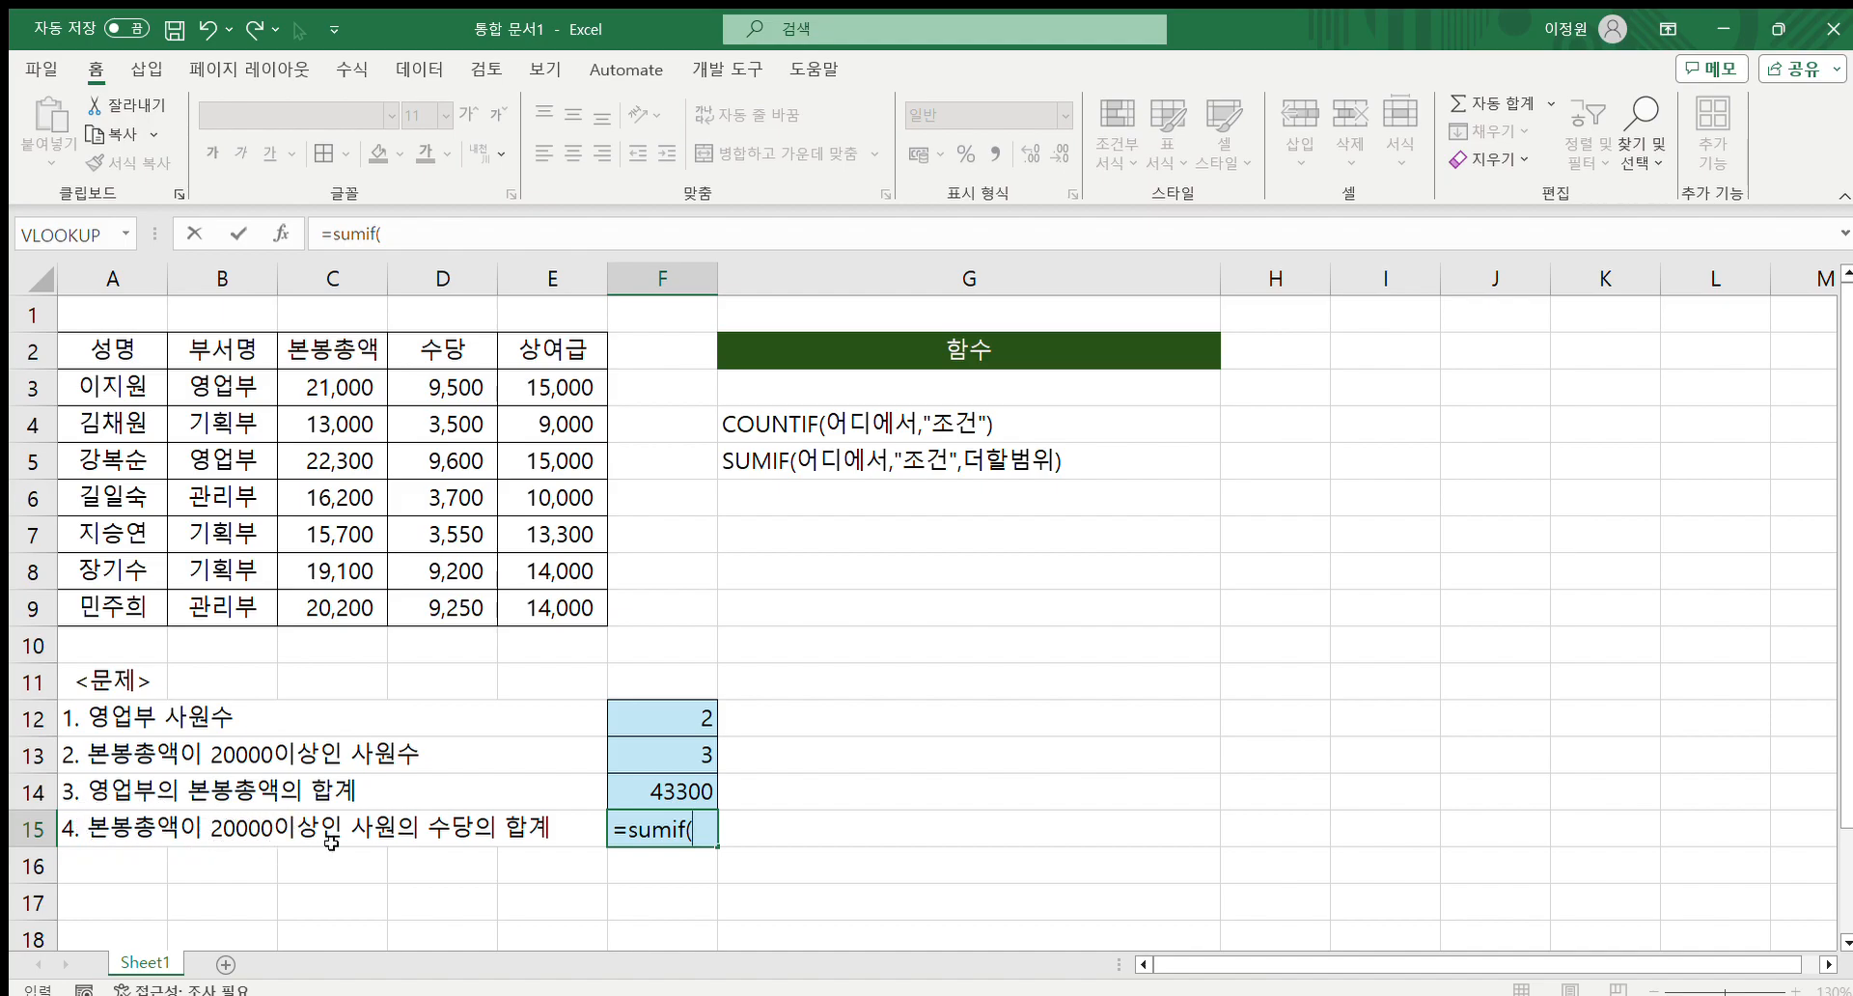
pyautogui.moveTo(338, 387); pyautogui.dragTo(353, 606)
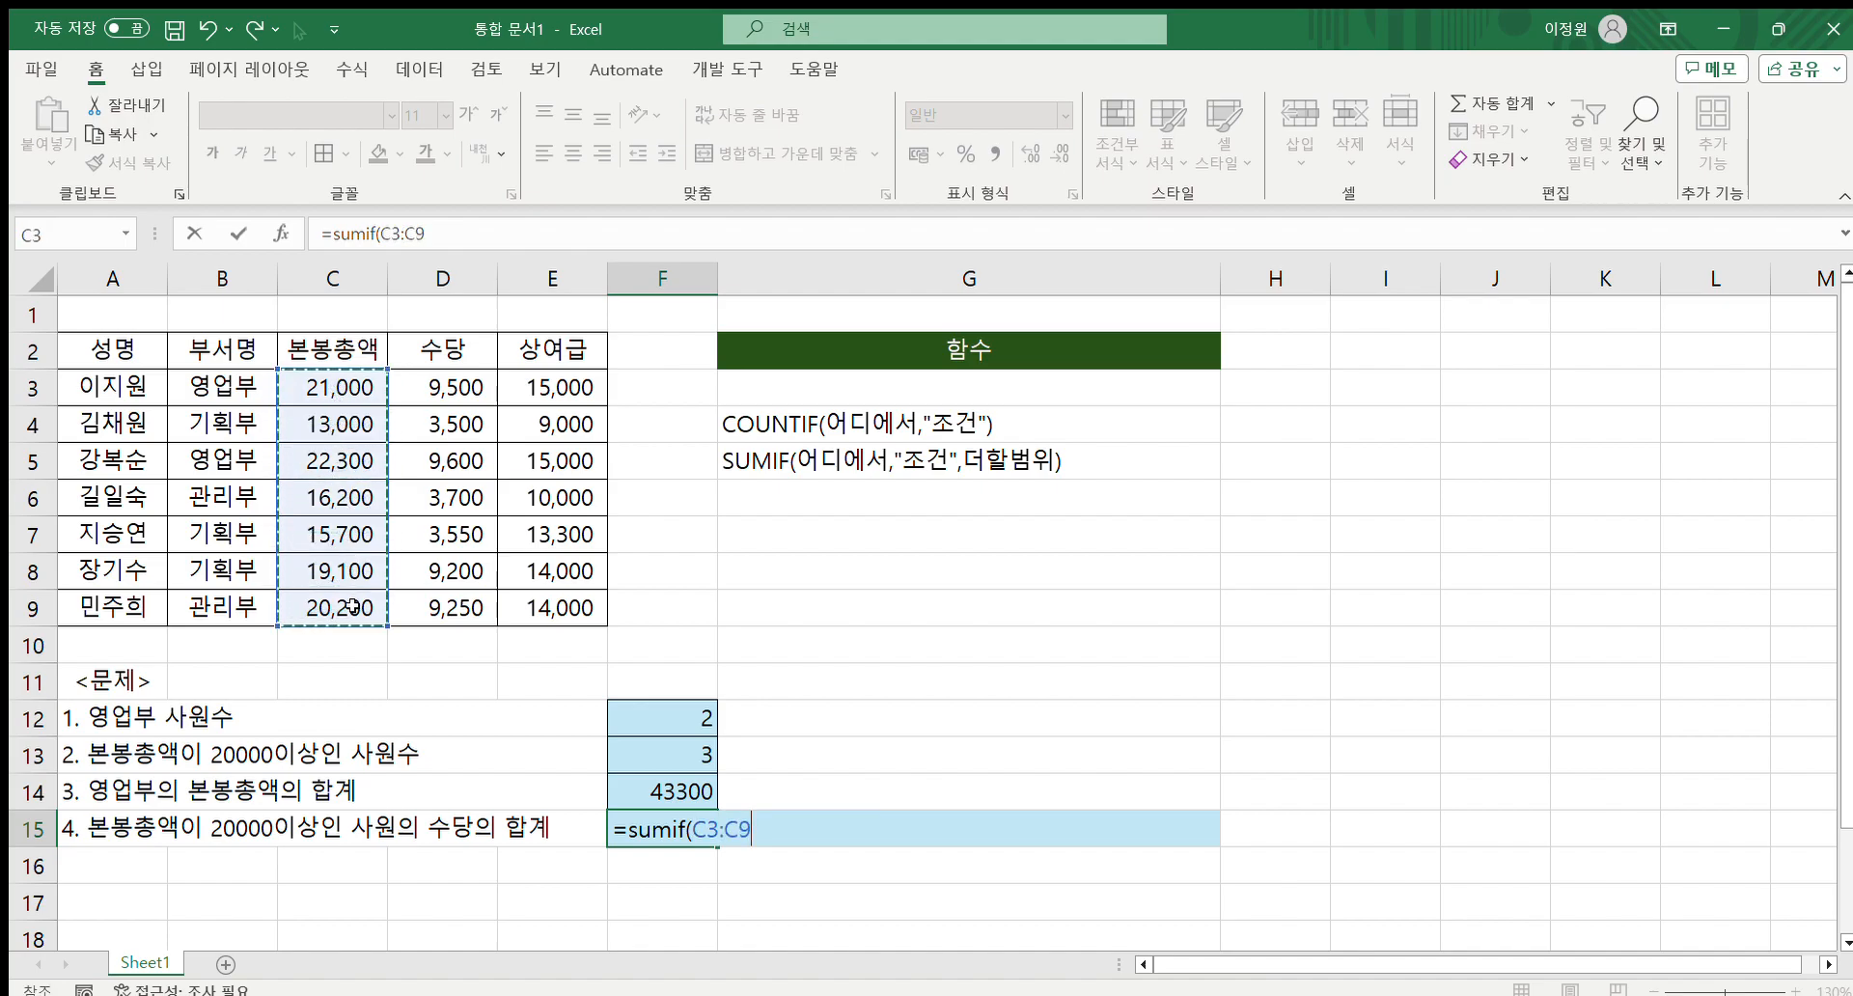
pyautogui.write(',>=')
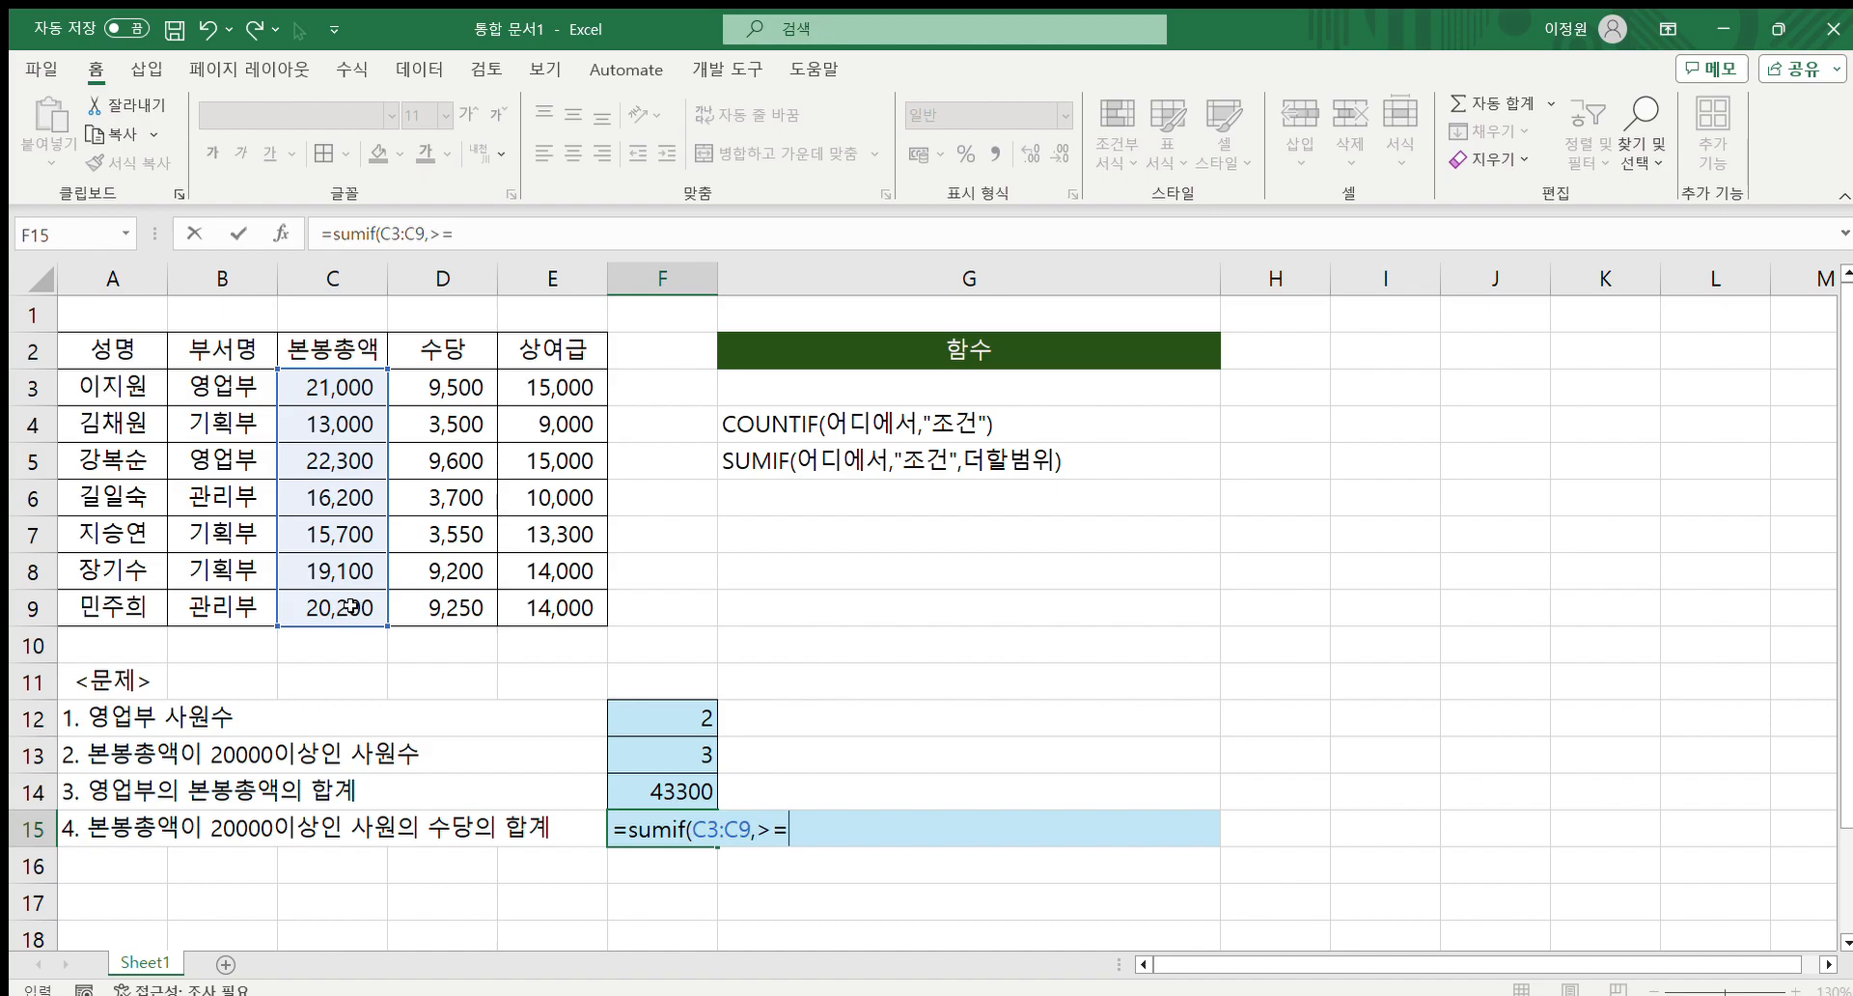
pyautogui.write('20000')
pyautogui.click(758, 831)
pyautogui.write('",')
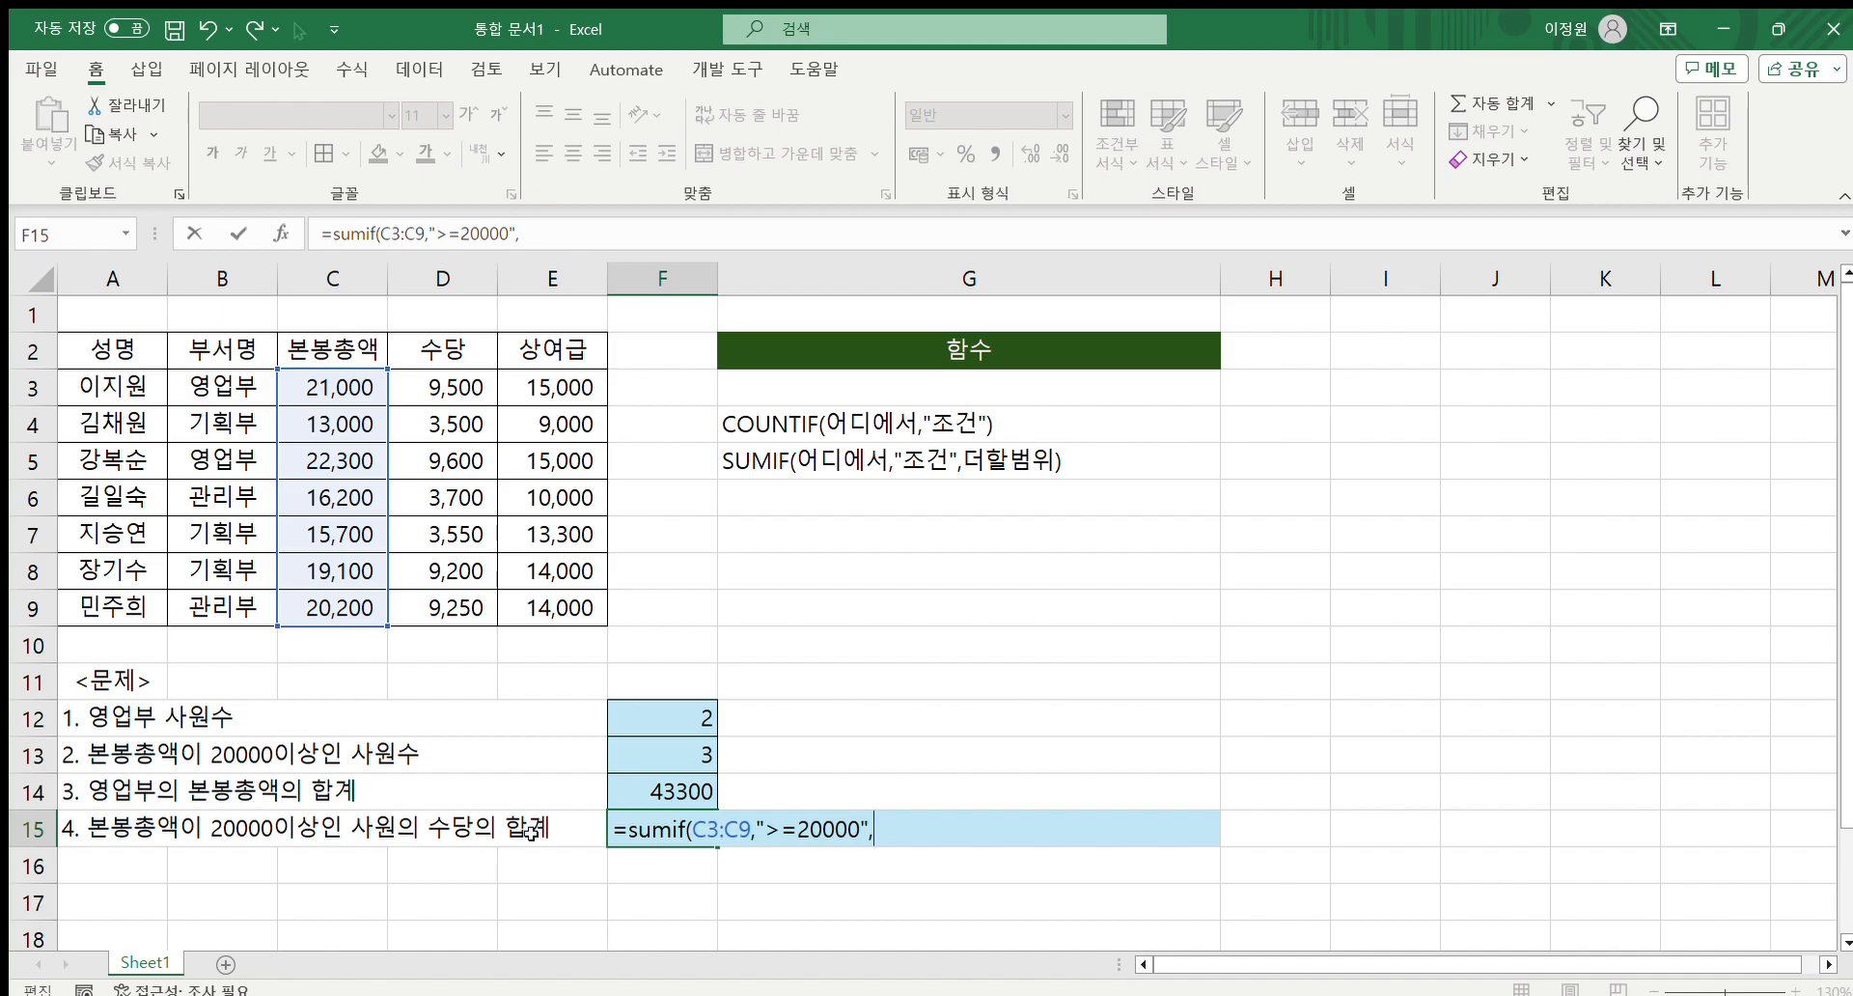
pyautogui.moveTo(445, 388); pyautogui.dragTo(449, 595)
pyautogui.write(')')
pyautogui.press('Return')
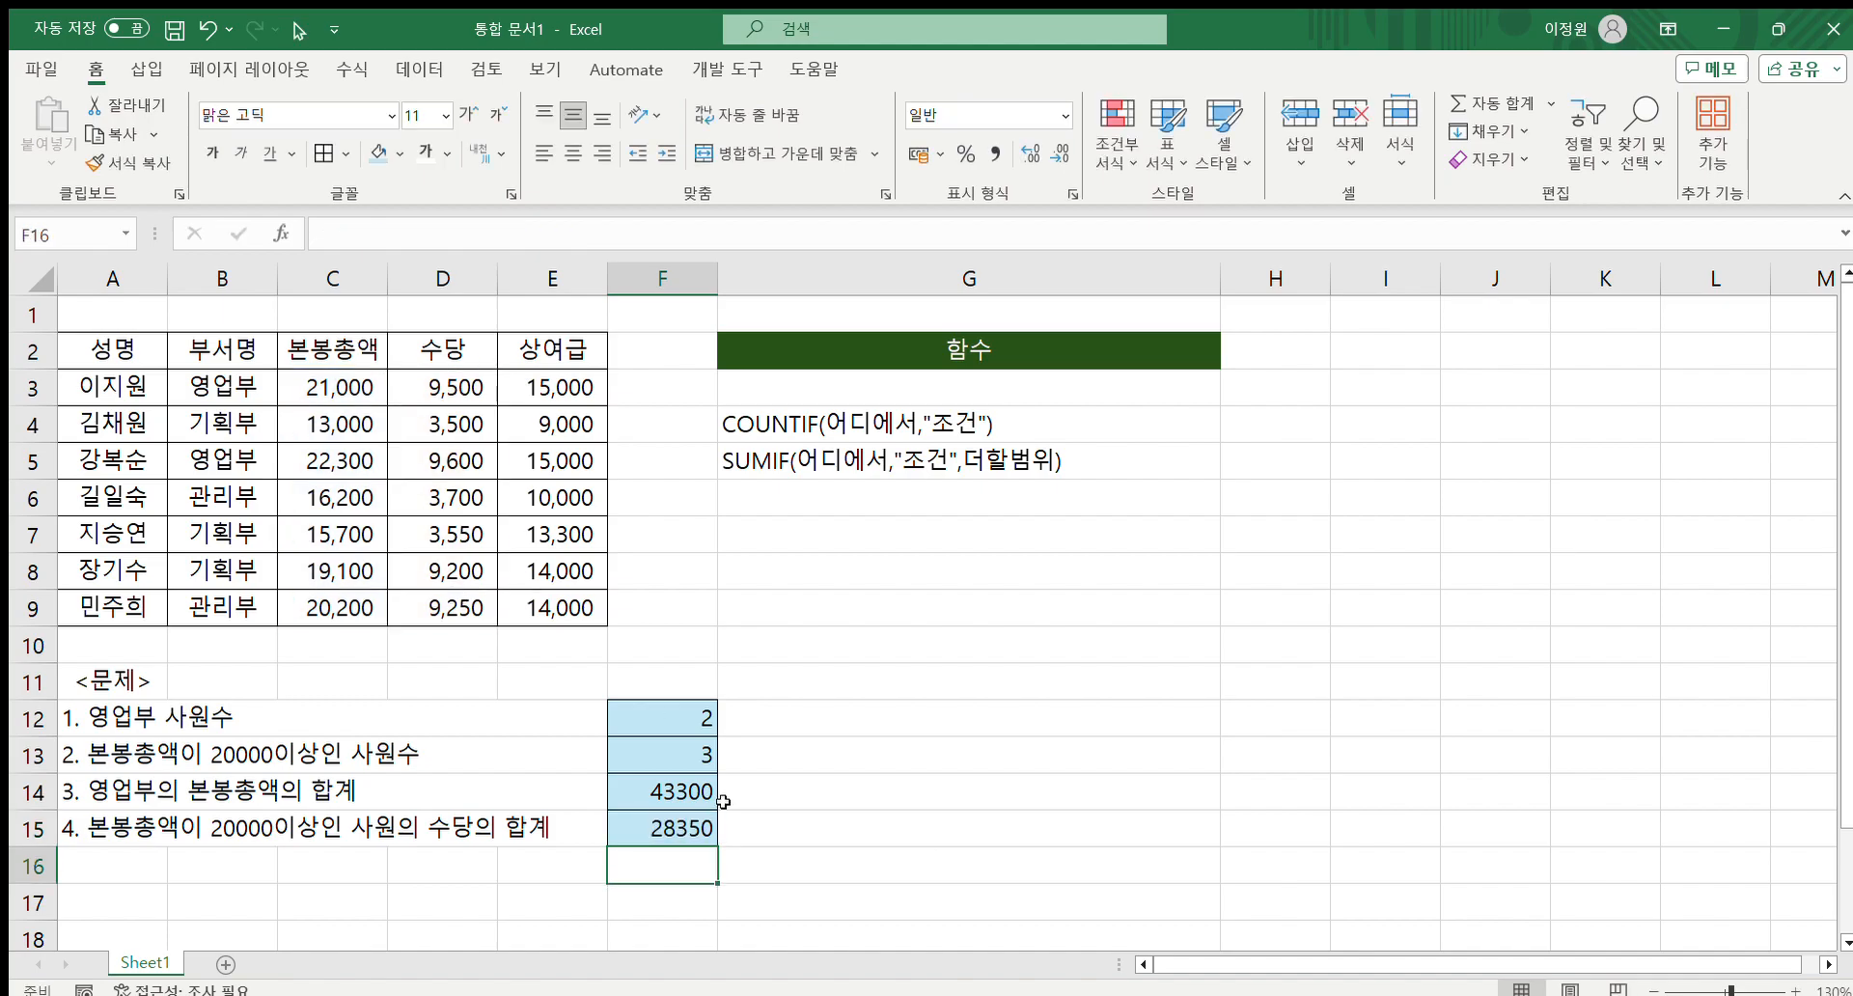
pyautogui.click(701, 833)
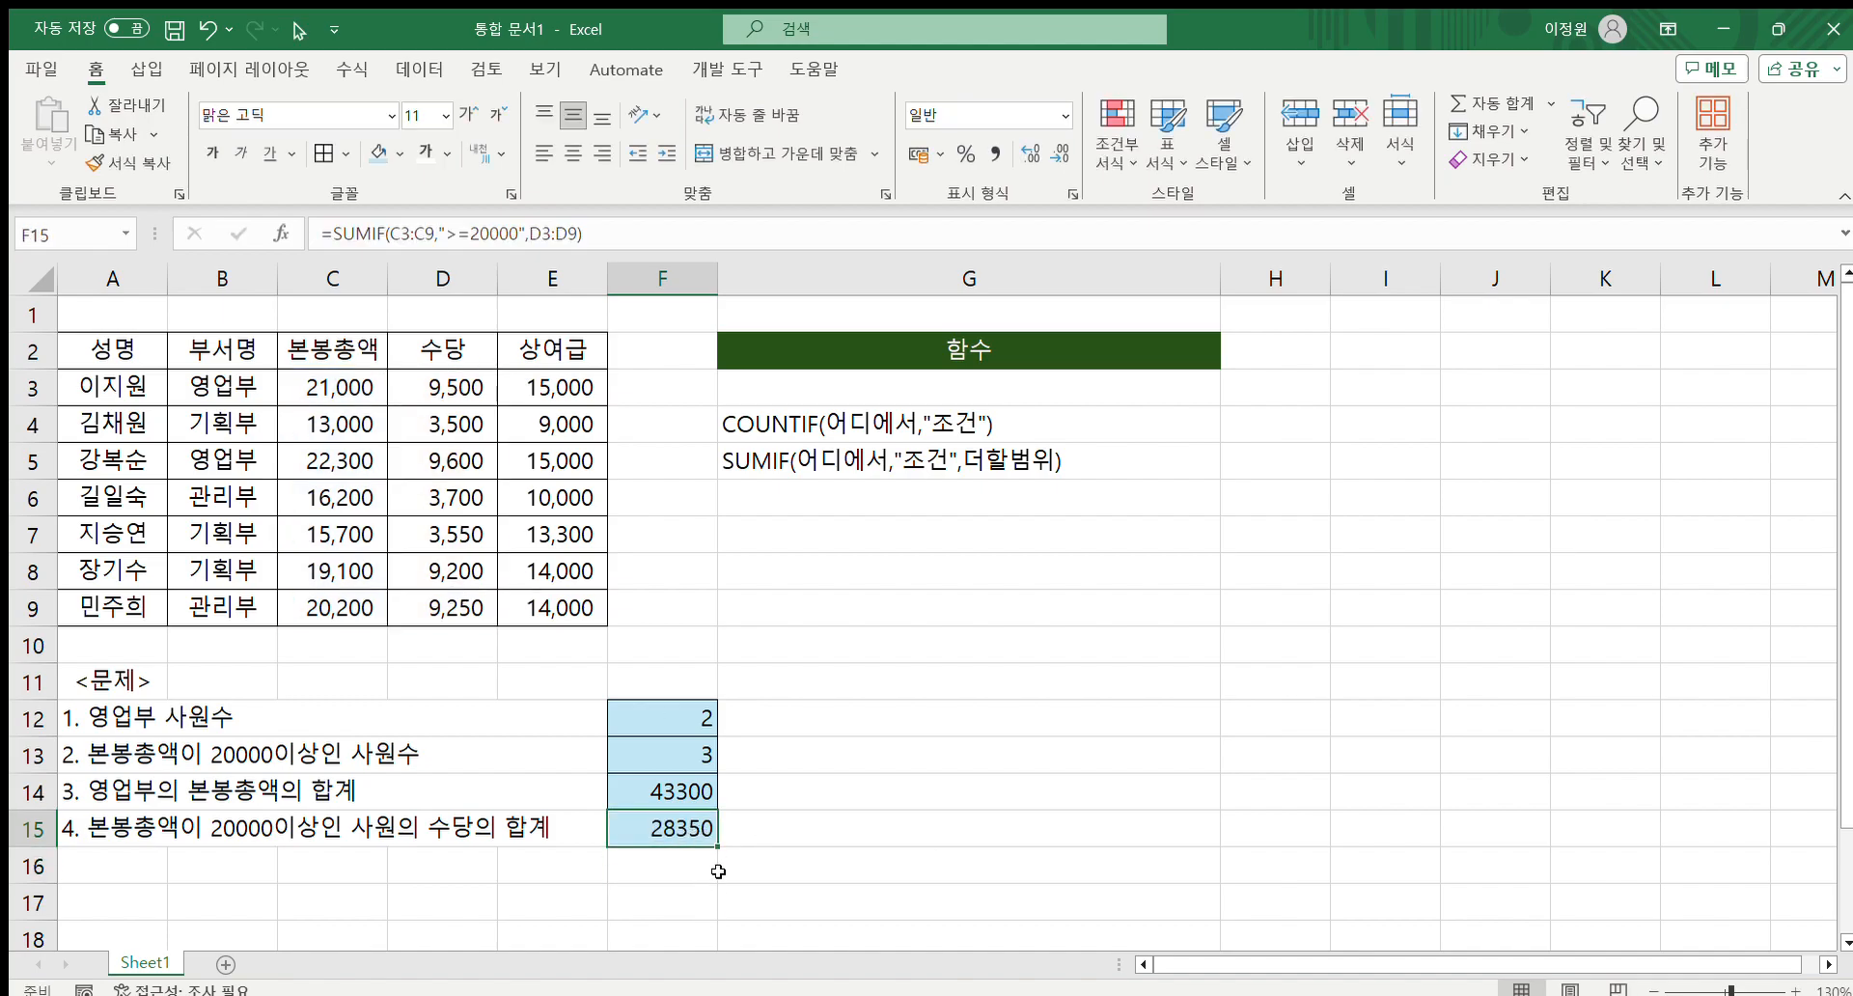